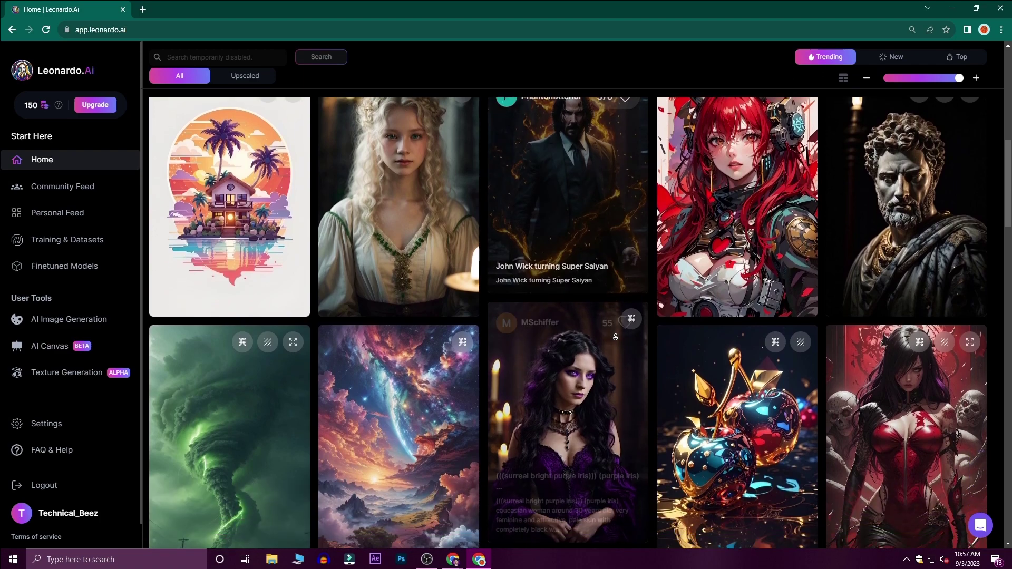
- Browse the trending community images on the home page and open the AI Image Generation tool
scroll(615, 337, down, 5)
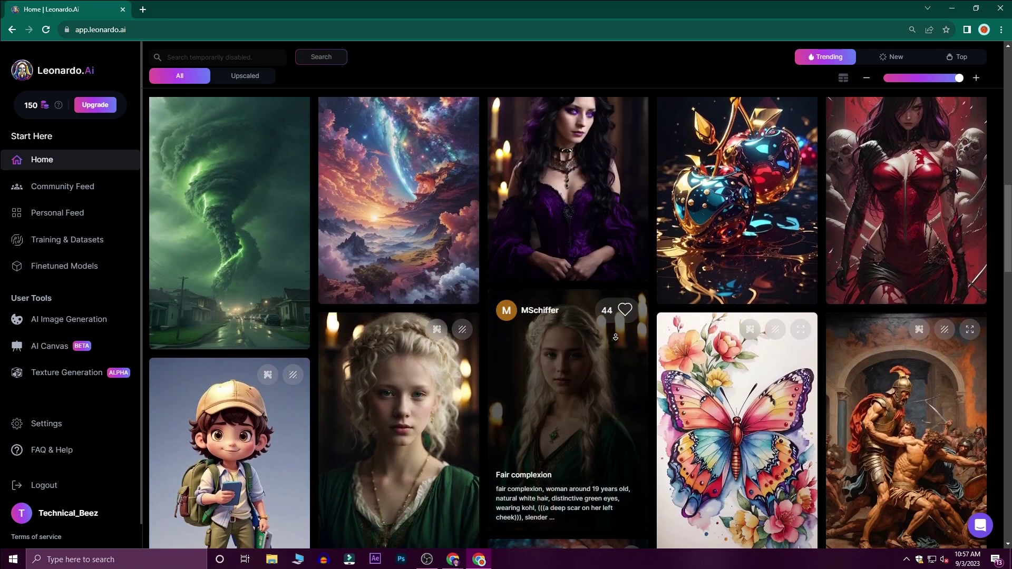
scroll(615, 336, down, 5)
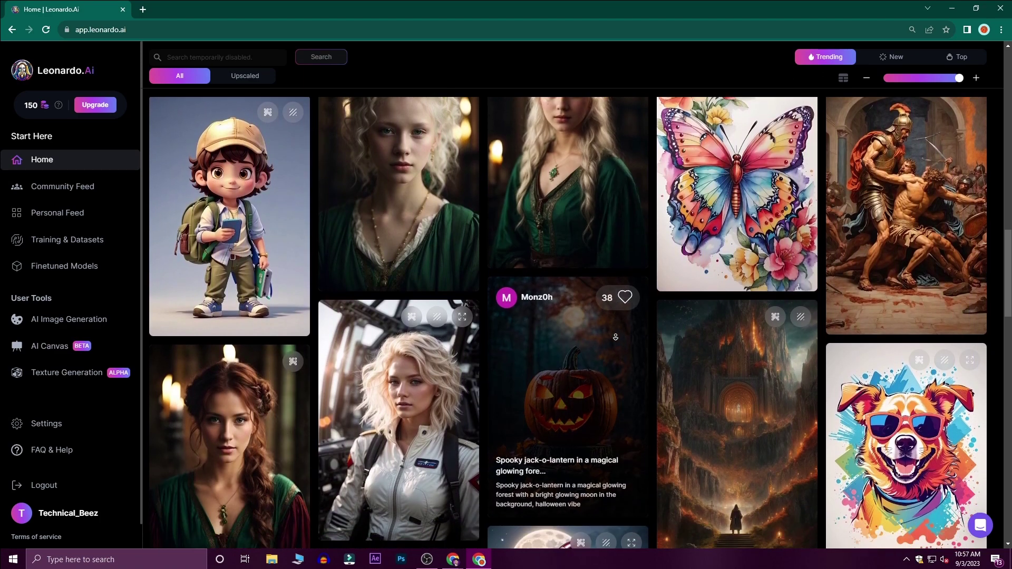
scroll(615, 336, down, 5)
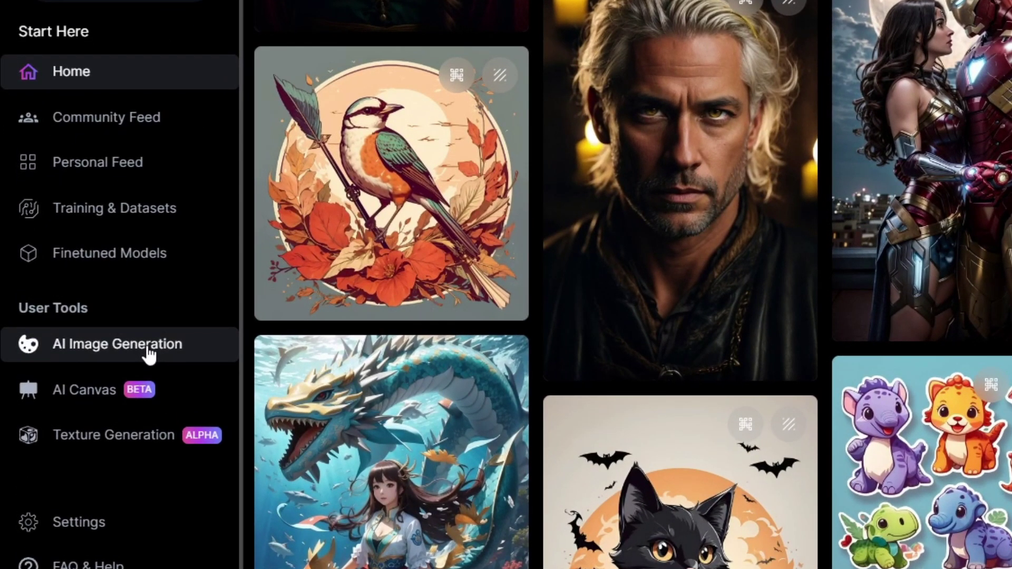
click(150, 352)
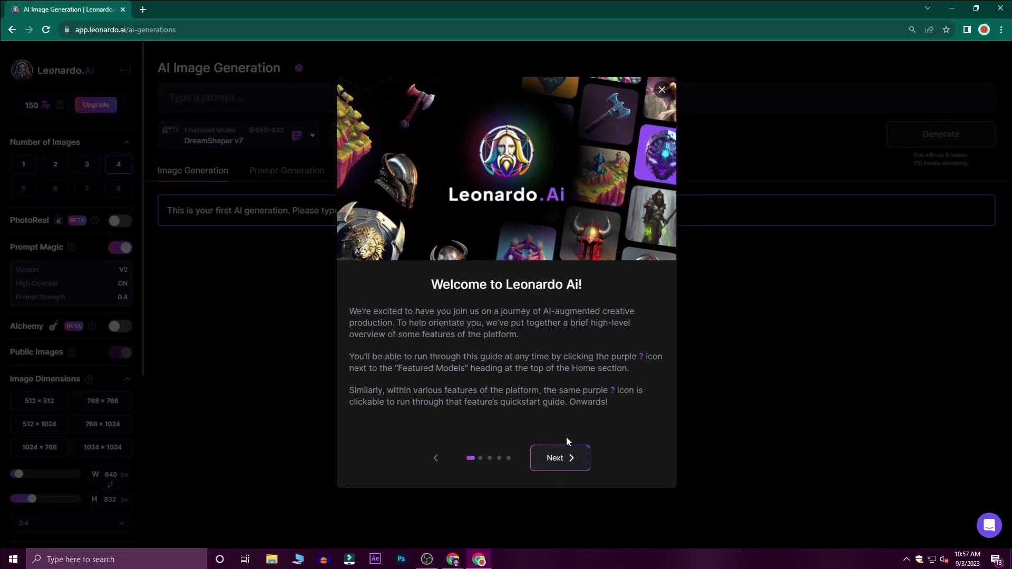
- Go through the welcome guide to its end and dismiss the Leonardo Alchemy introduction
click(569, 458)
click(570, 458)
click(564, 440)
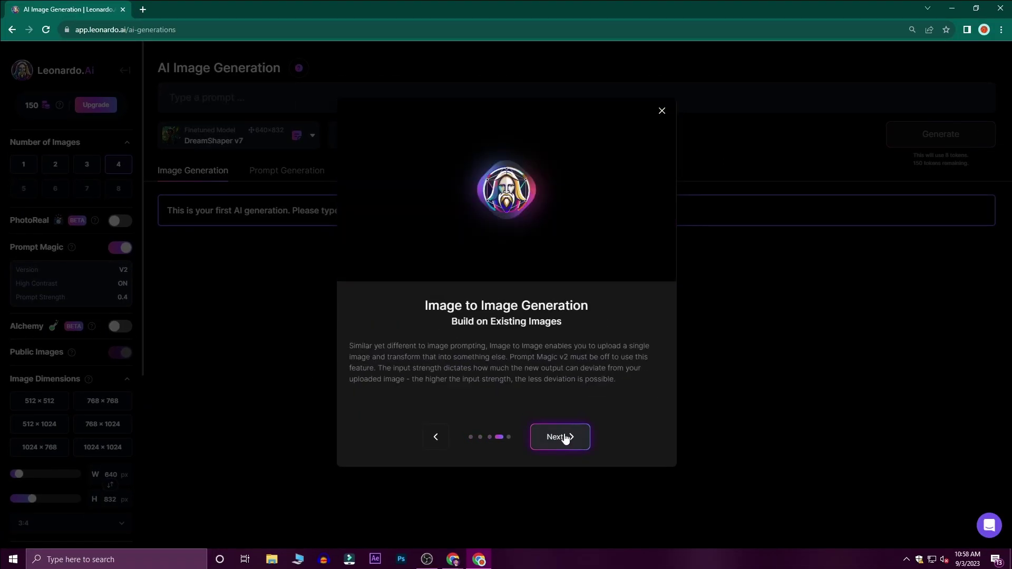
click(565, 437)
click(564, 434)
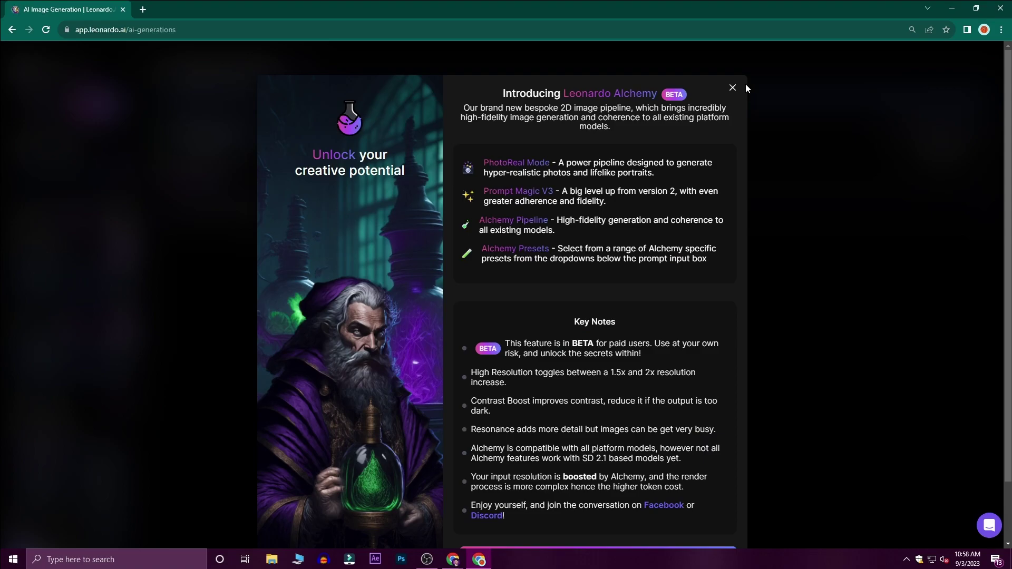
click(732, 87)
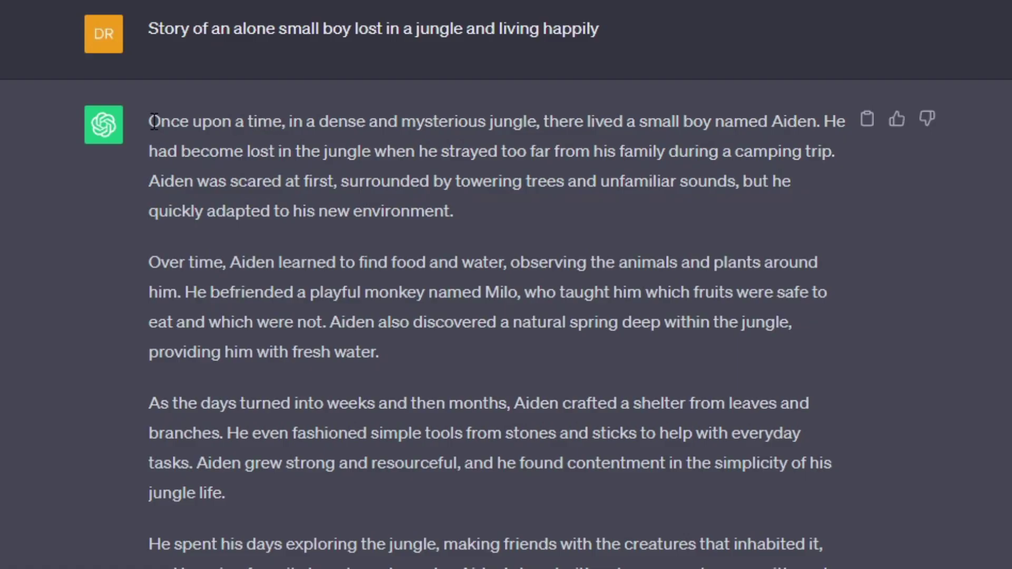
- Copy the opening sentence of the ChatGPT jungle story, beginning "Once upon a time", into the Leonardo.Ai image prompt
drag(154, 121, 816, 120)
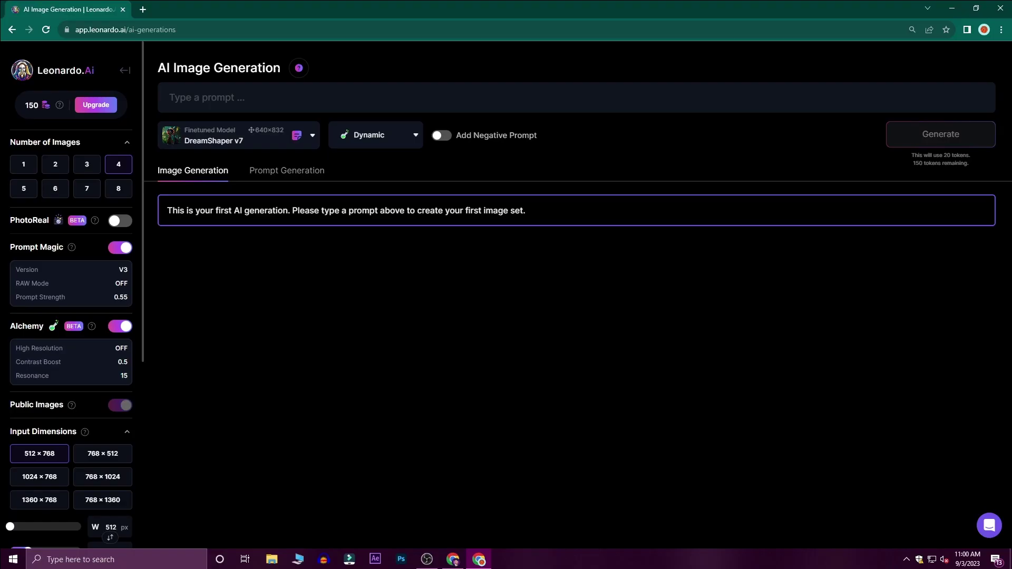
click(369, 98)
text(Once upon a time, in a dense and mysterious jungle, there lived a small boy named Aiden.)
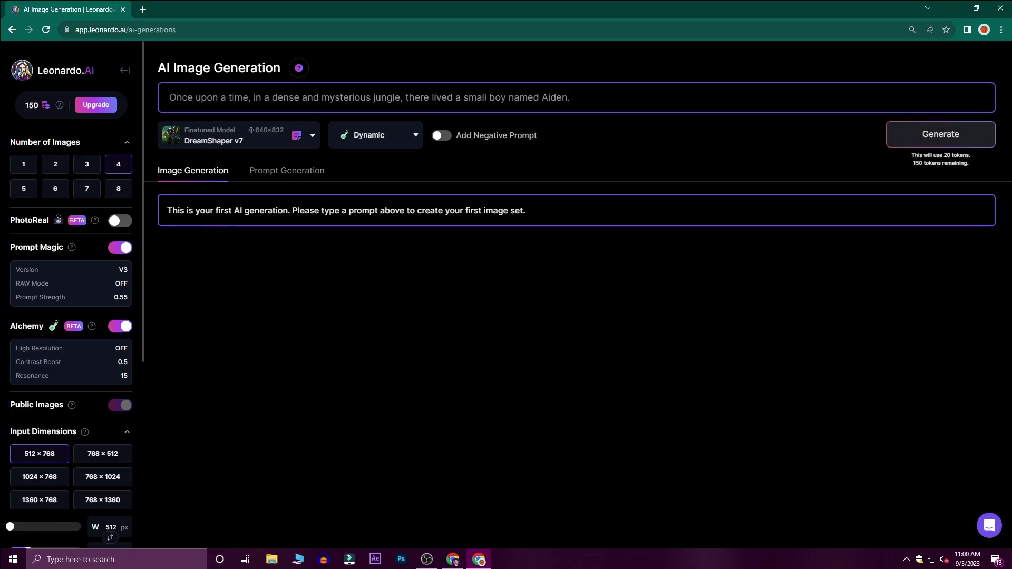
- Set the input dimensions to 1360 × 768 and choose DreamShaper v7 as the finetuned model
click(57, 504)
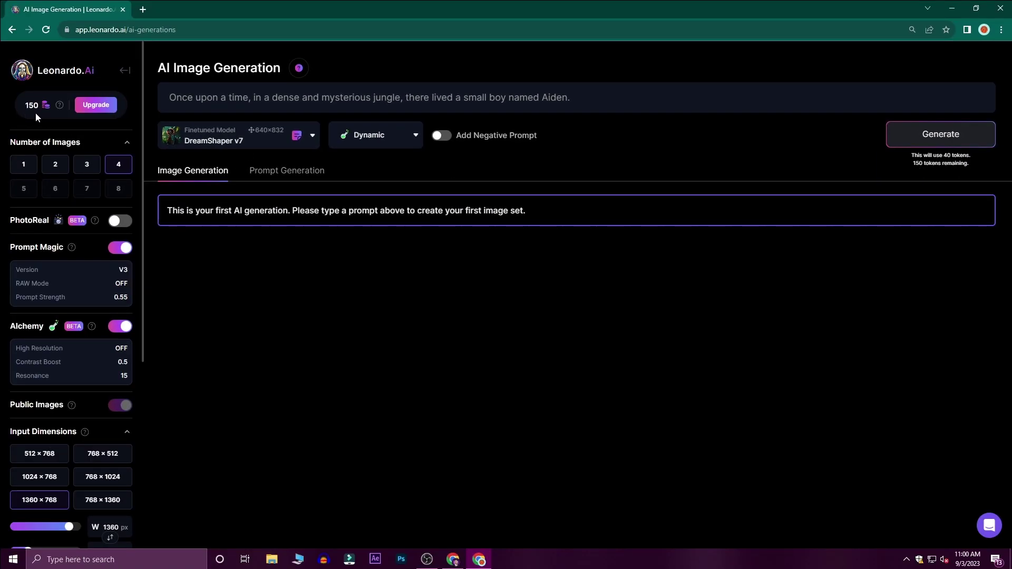
click(306, 143)
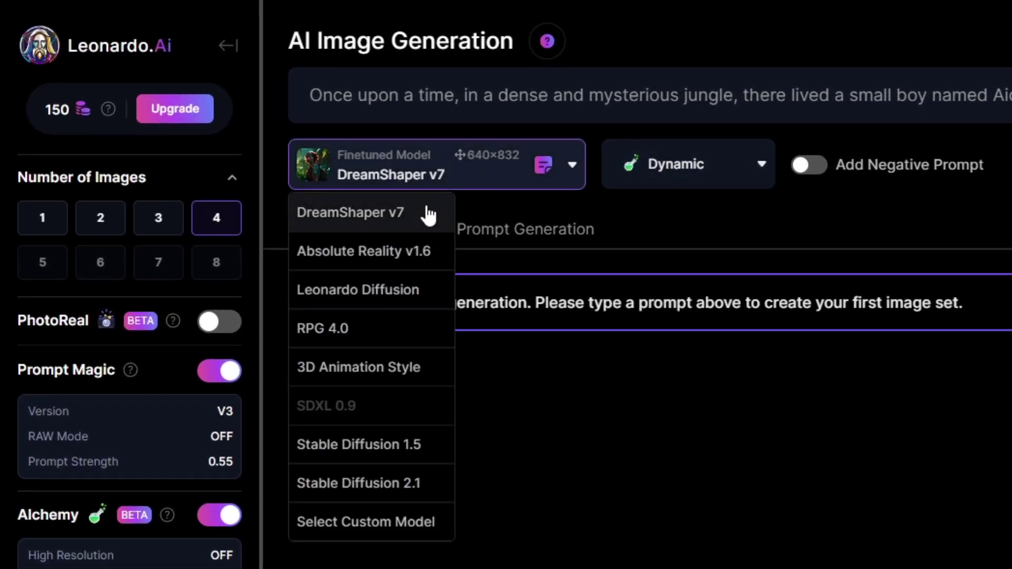
click(412, 214)
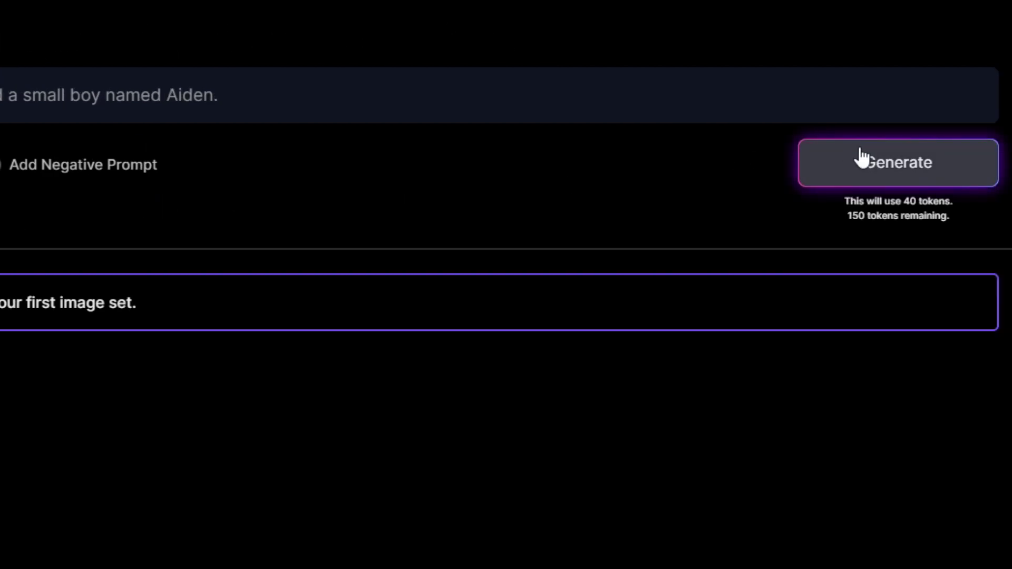
- Append "Cartoon Illustration" to the end of the prompt and generate the images
click(223, 95)
text(Ca)
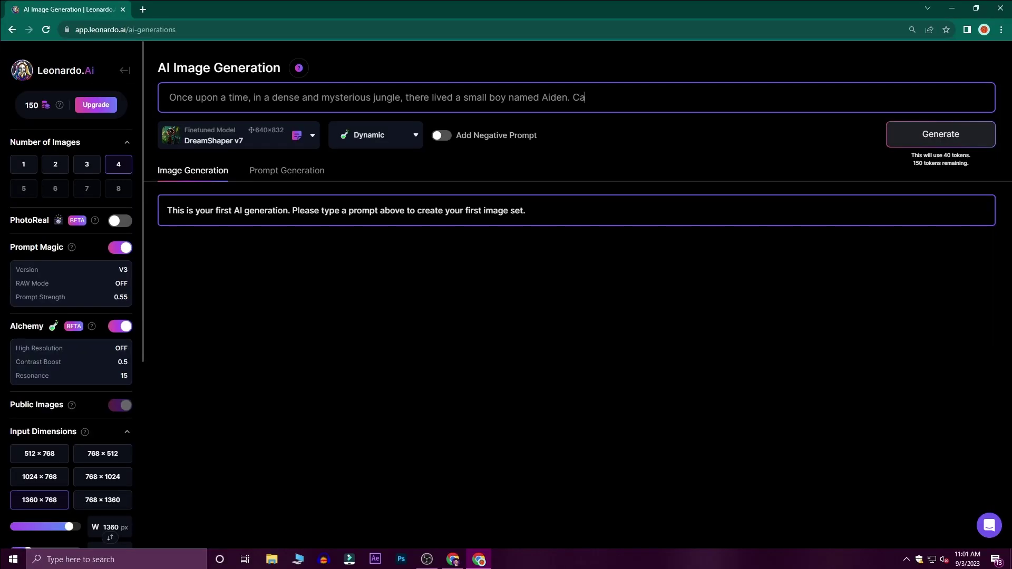
text(r)
text(toomn)
text( illustration)
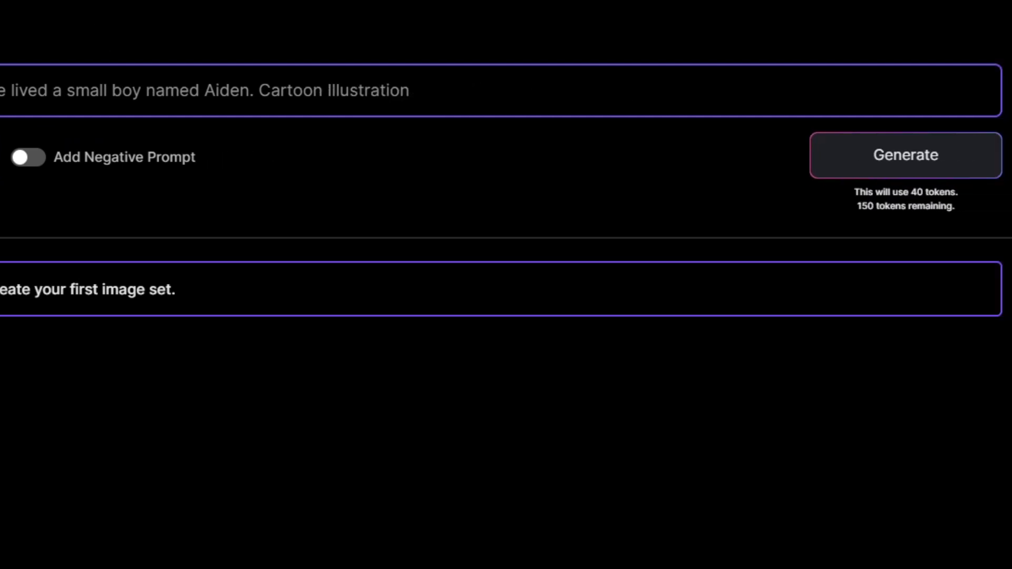
click(870, 157)
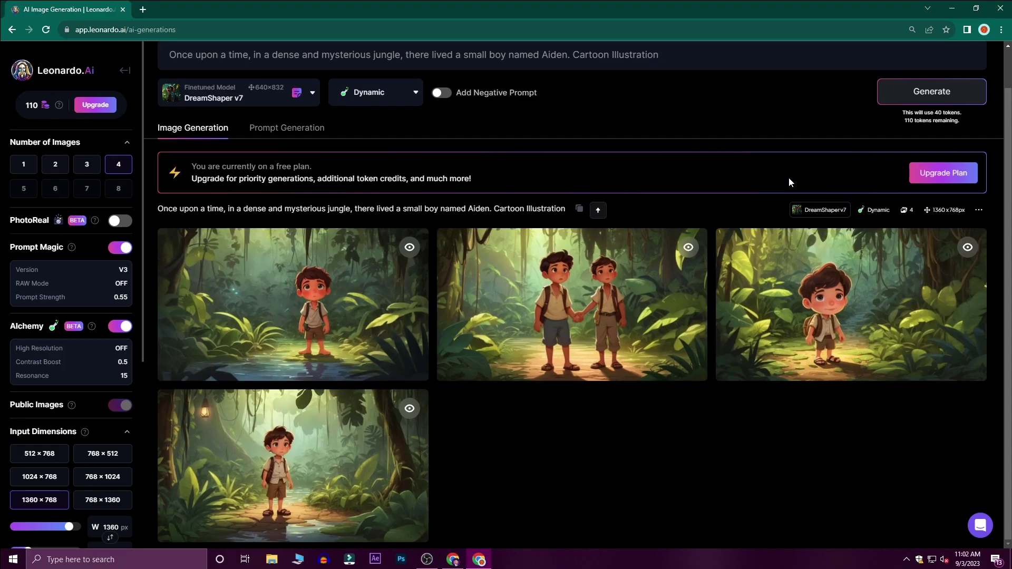
- Apply Alchemy Smooth Upscale to the fourth generated jungle image, download the upscaled version and close the preview
mouse_move(387, 457)
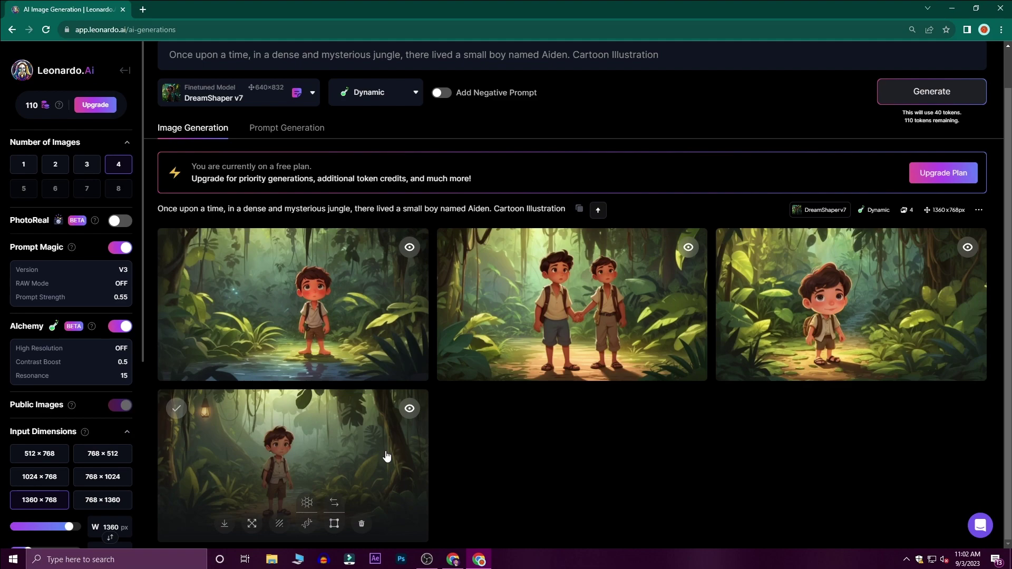
click(386, 457)
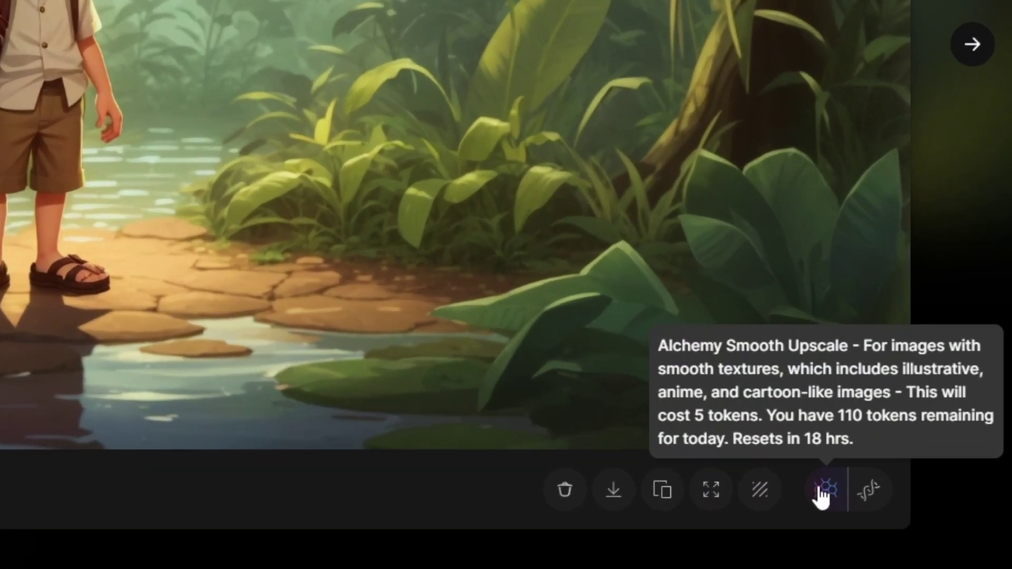
click(821, 490)
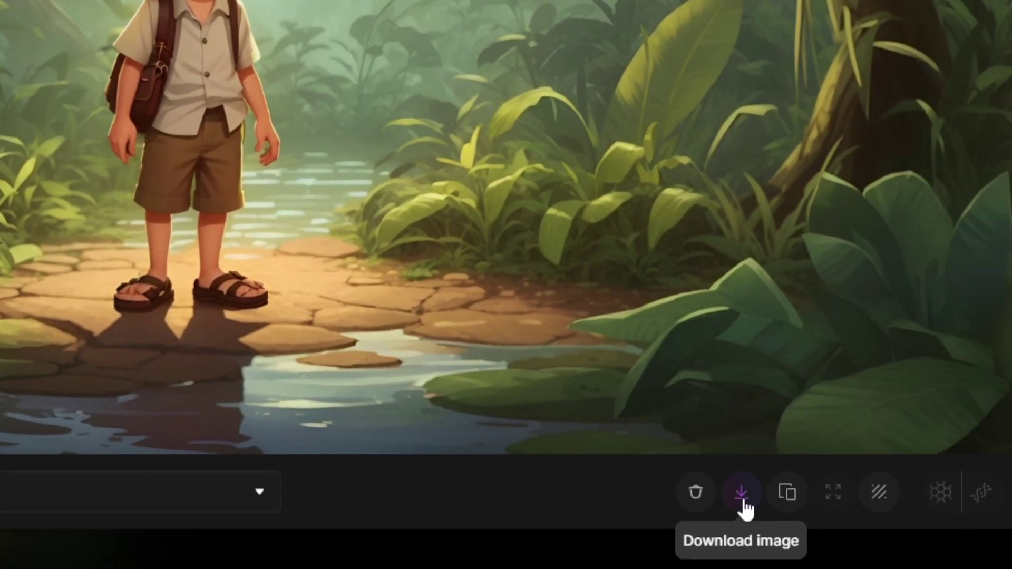
click(744, 501)
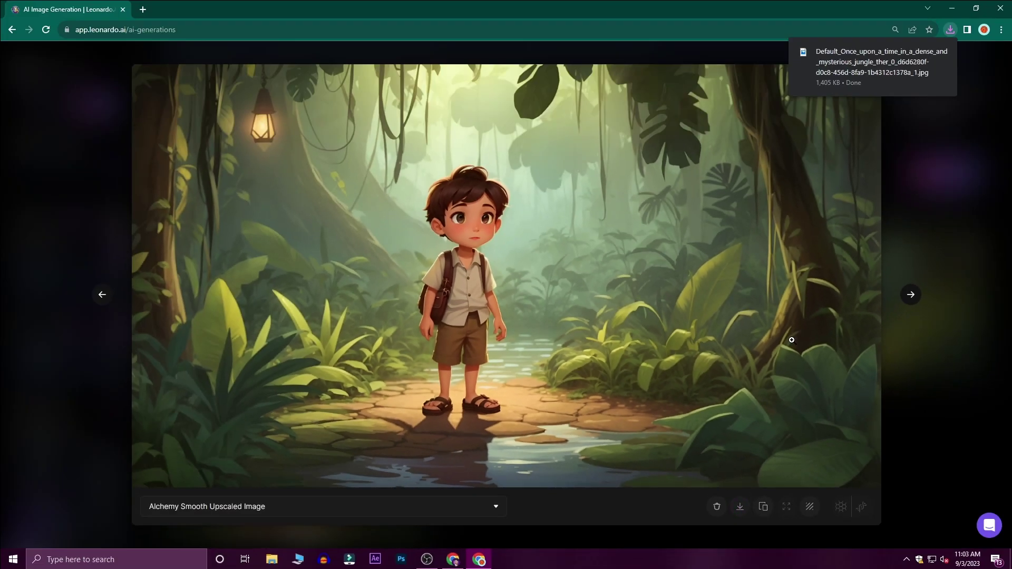
click(899, 134)
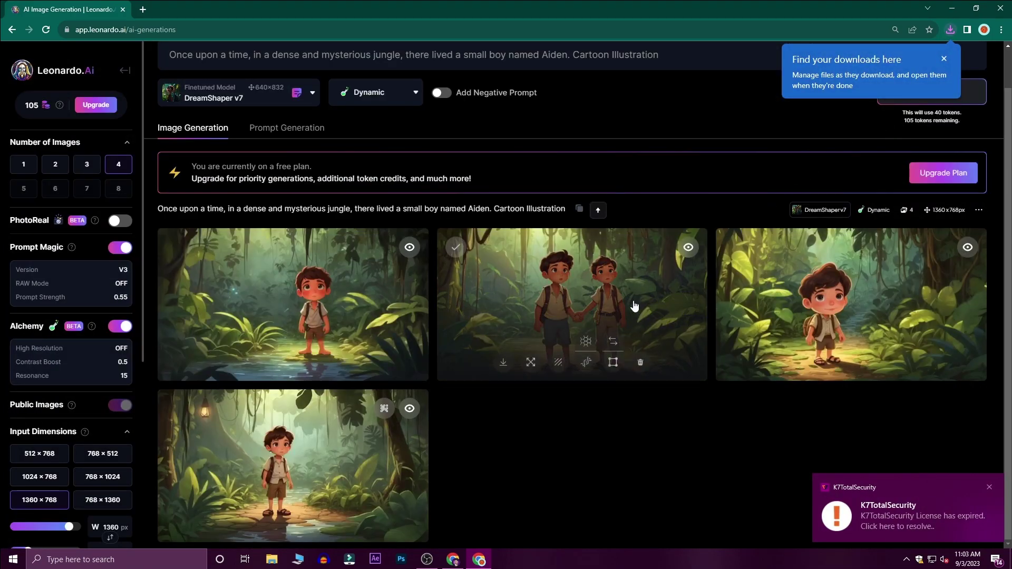
- Replace the prompt with the story passage from "He had become lost in the jungle" to "scared at first, Cartoon illustration" and generate the images
scroll(633, 305, up, 1)
drag(850, 129, 347, 199)
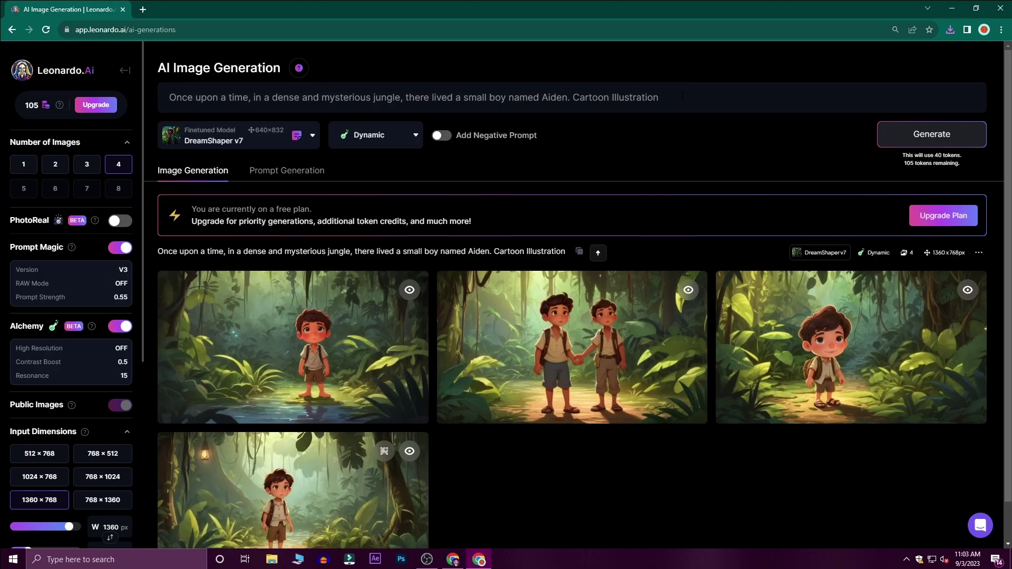
drag(660, 97, 172, 98)
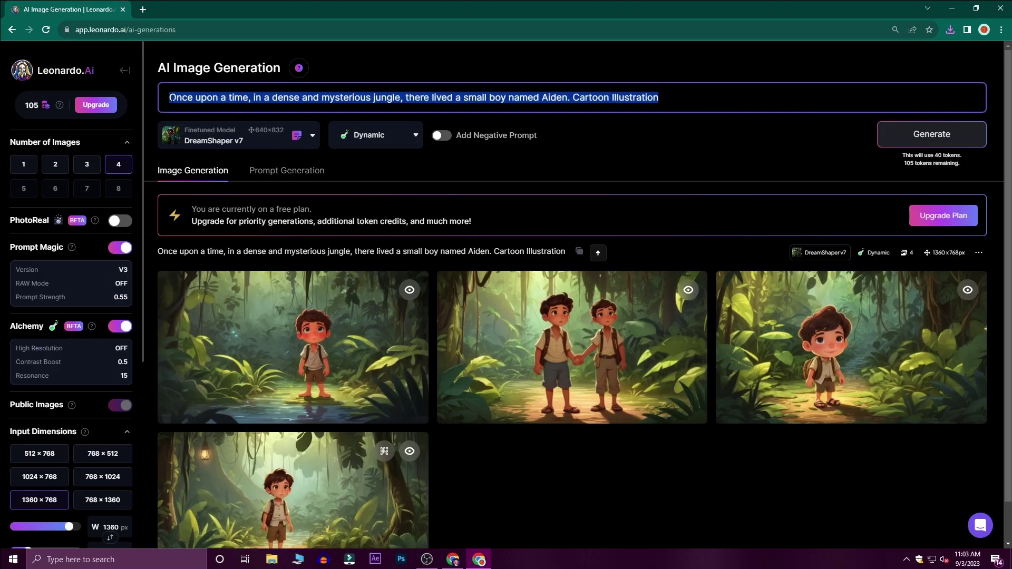
text(He had become lost in the jungle when he strayed too far from his family during a camping trip. Aiden was scared at first,)
text(Cartoon illustration)
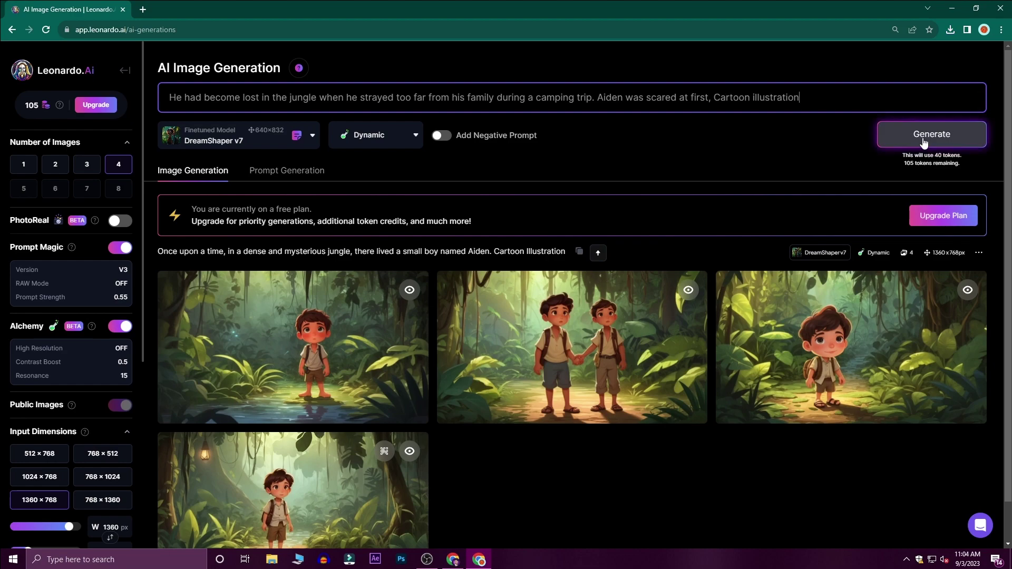
click(923, 139)
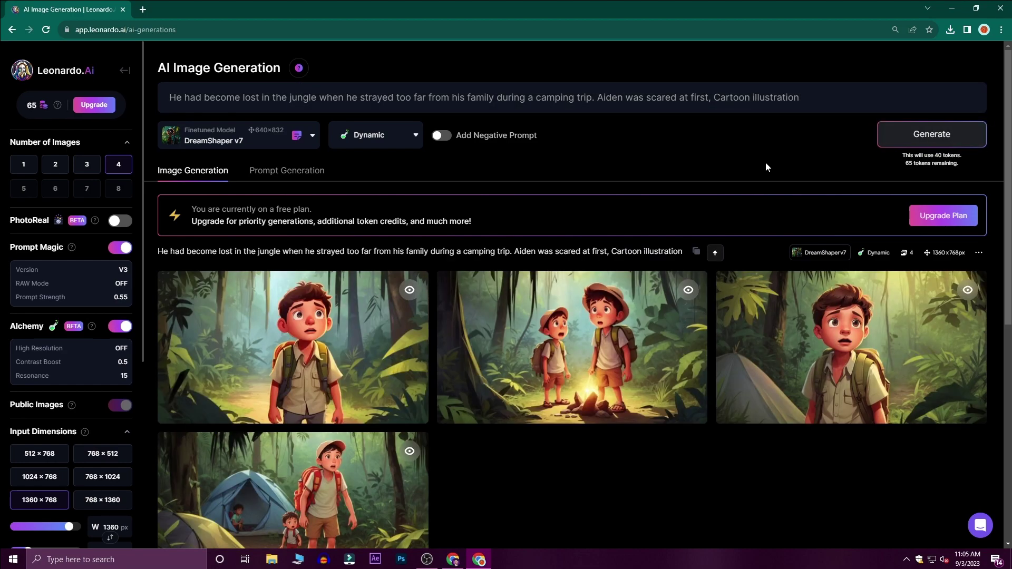
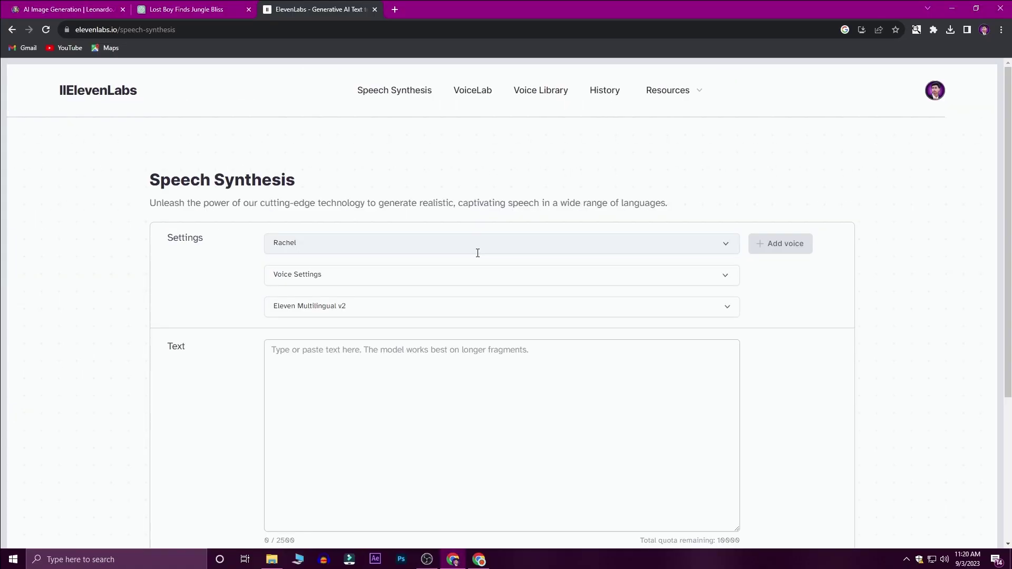
- Copy the story's first paragraph from ChatGPT into the Speech Synthesis text in ElevenLabs
scroll(478, 253, down, 1)
scroll(478, 253, down, 1)
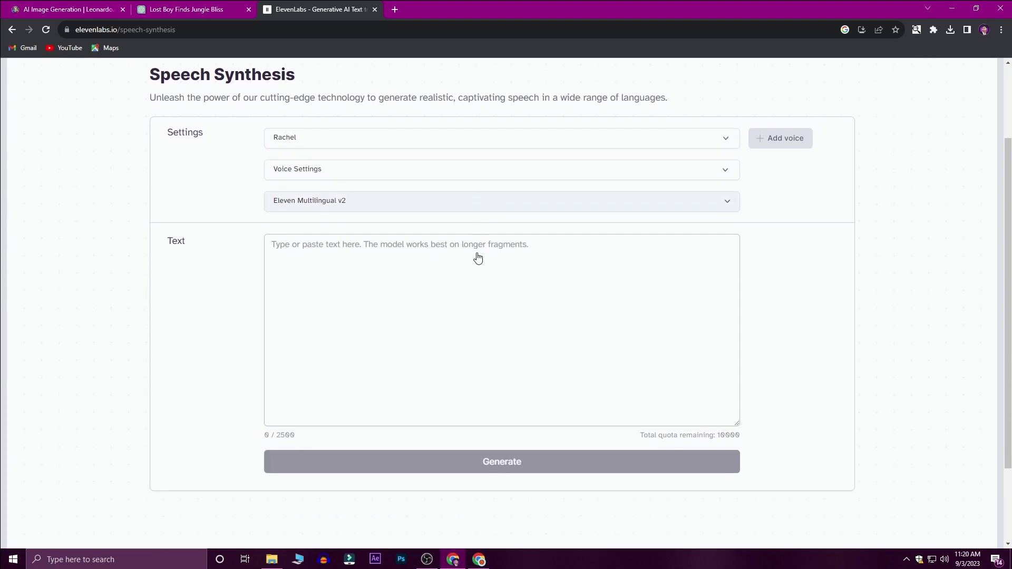
drag(141, 138, 522, 226)
key(ctrl+c)
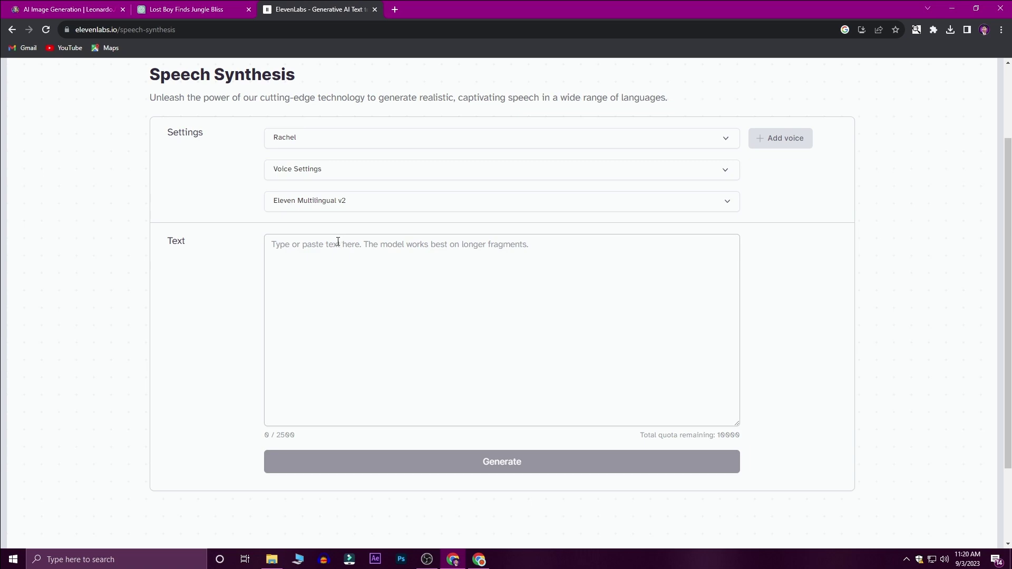
click(337, 242)
key(ctrl+v)
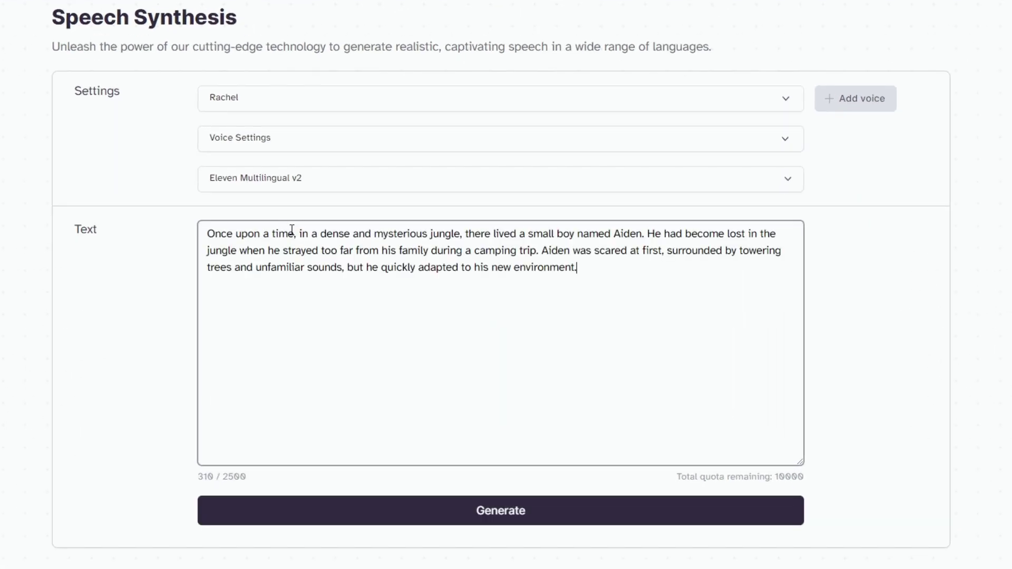
- Check the voice settings, browse the premade voices and select Bella as the narrator
click(272, 151)
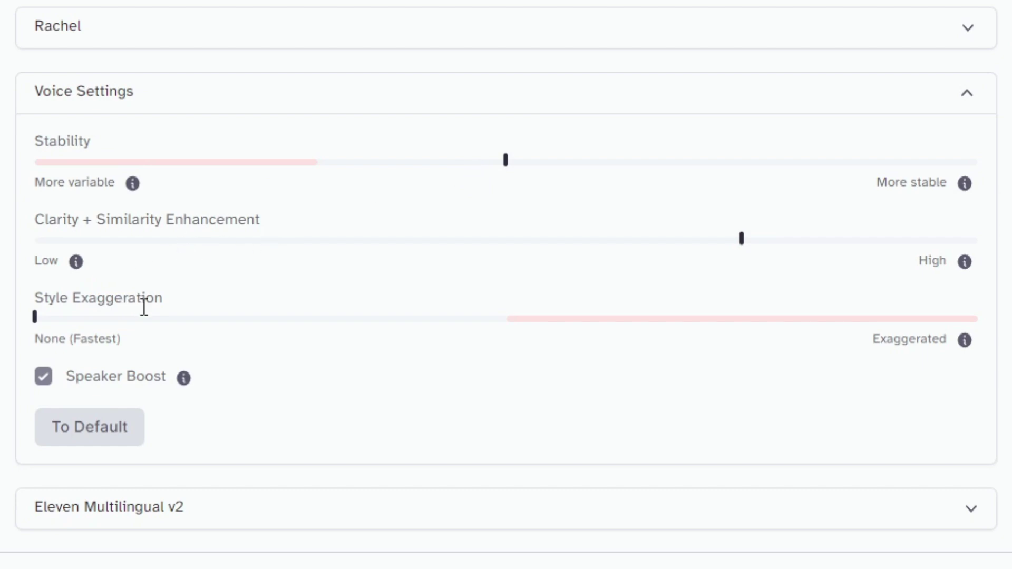
click(126, 87)
click(127, 23)
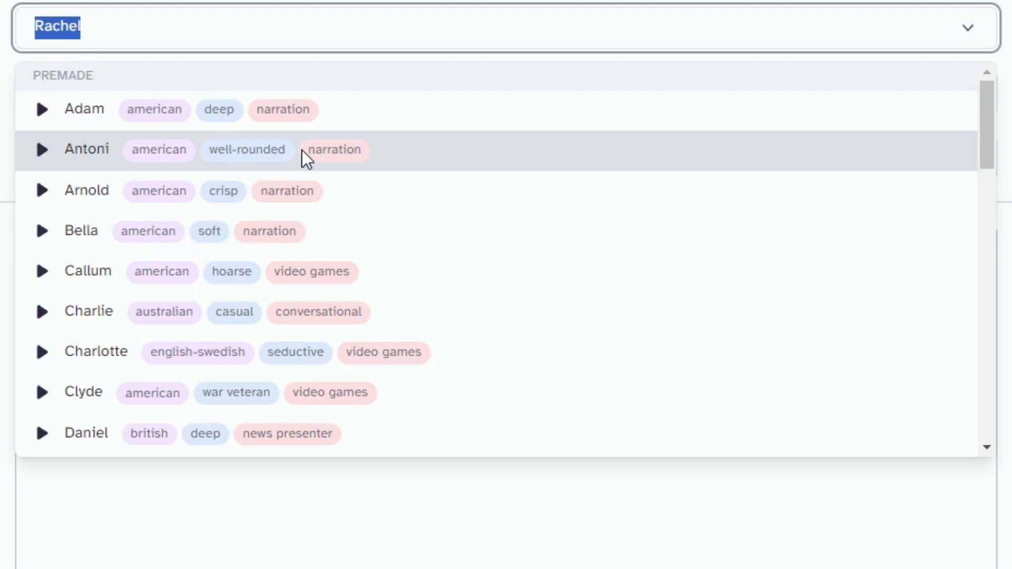
scroll(300, 333, down, 6)
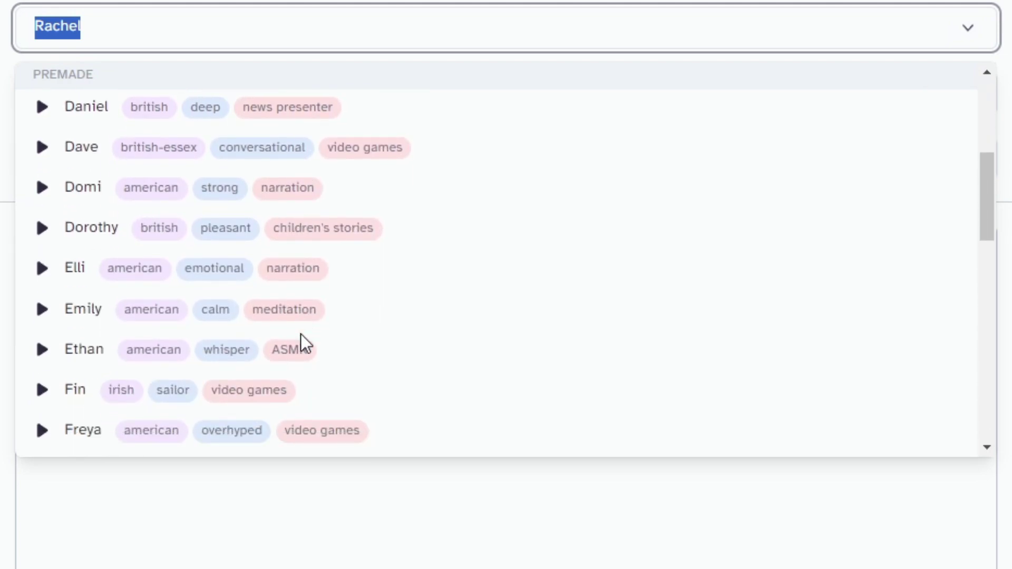
scroll(300, 334, down, 7)
scroll(301, 334, down, 6)
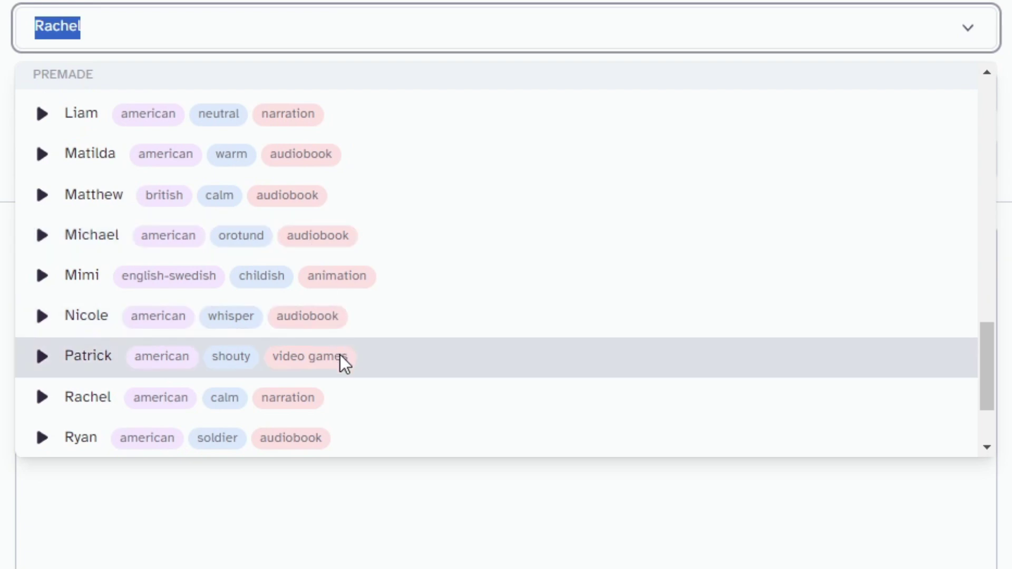
scroll(340, 357, down, 2)
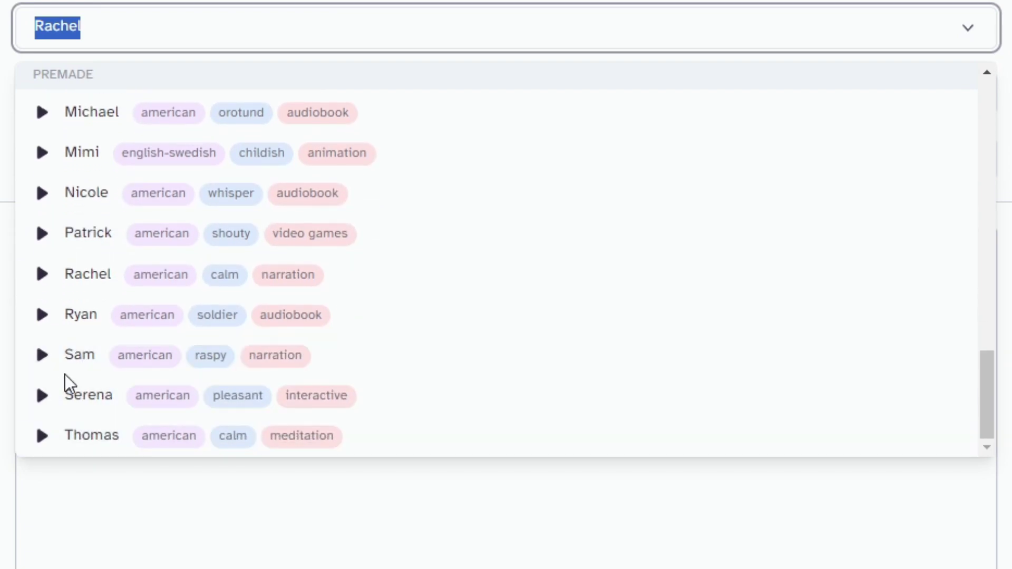
scroll(123, 357, up, 10)
scroll(122, 356, up, 2)
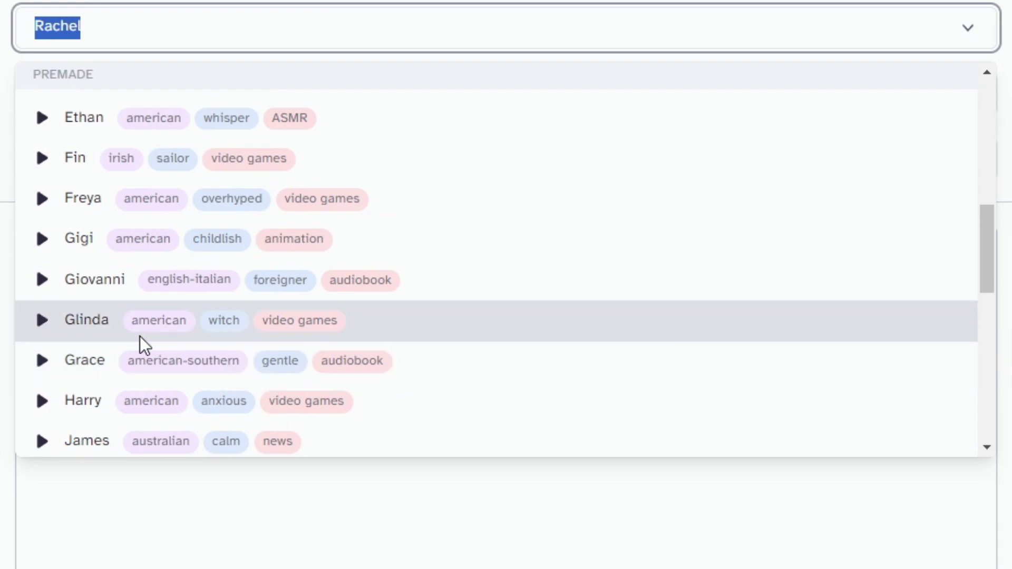
scroll(145, 324, up, 10)
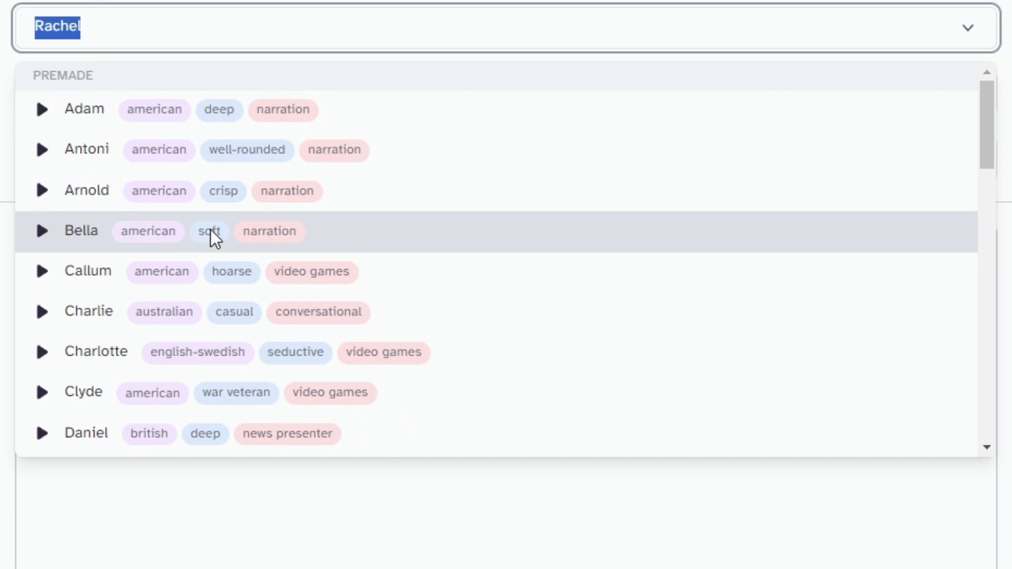
click(58, 230)
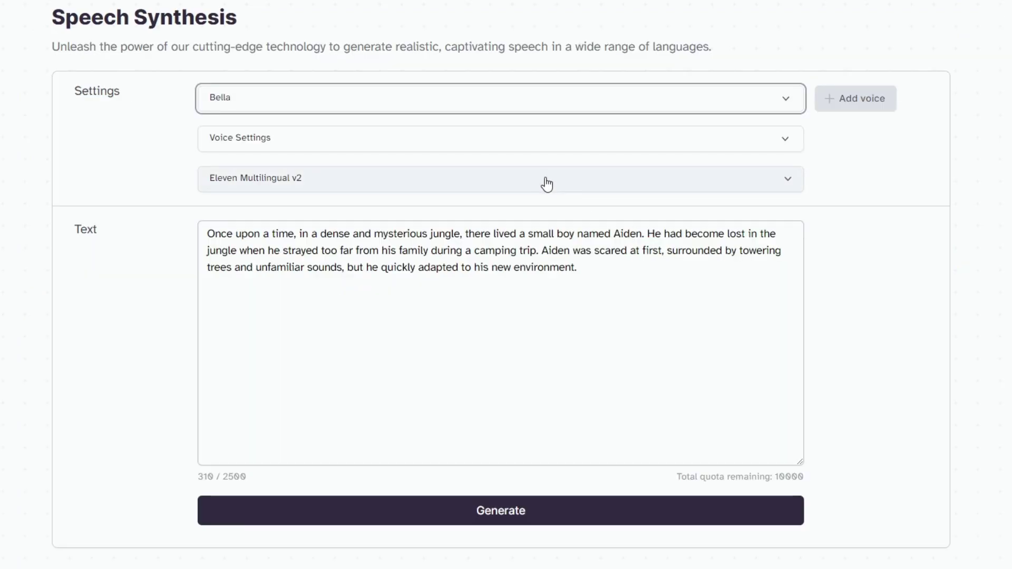
- Keep Eleven Multilingual v2 as the speech model, generate the English voice-over and download its audio file
click(546, 184)
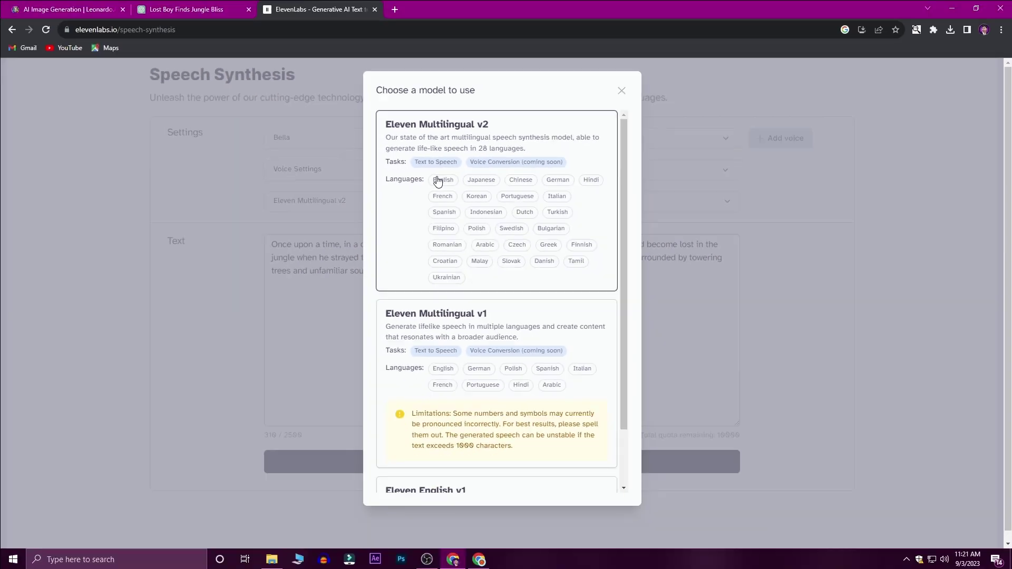
click(311, 216)
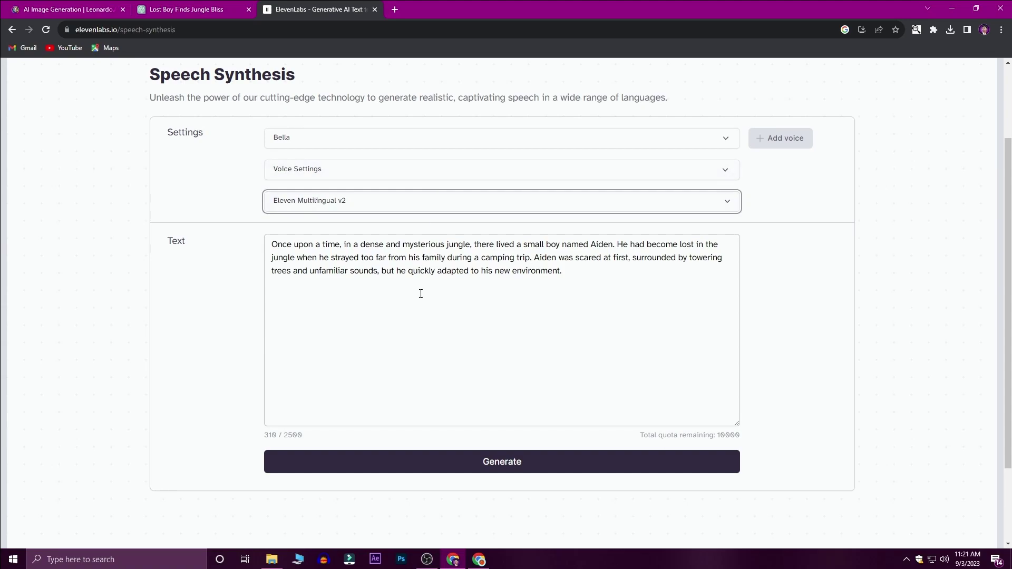
scroll(420, 292, down, 1)
click(435, 409)
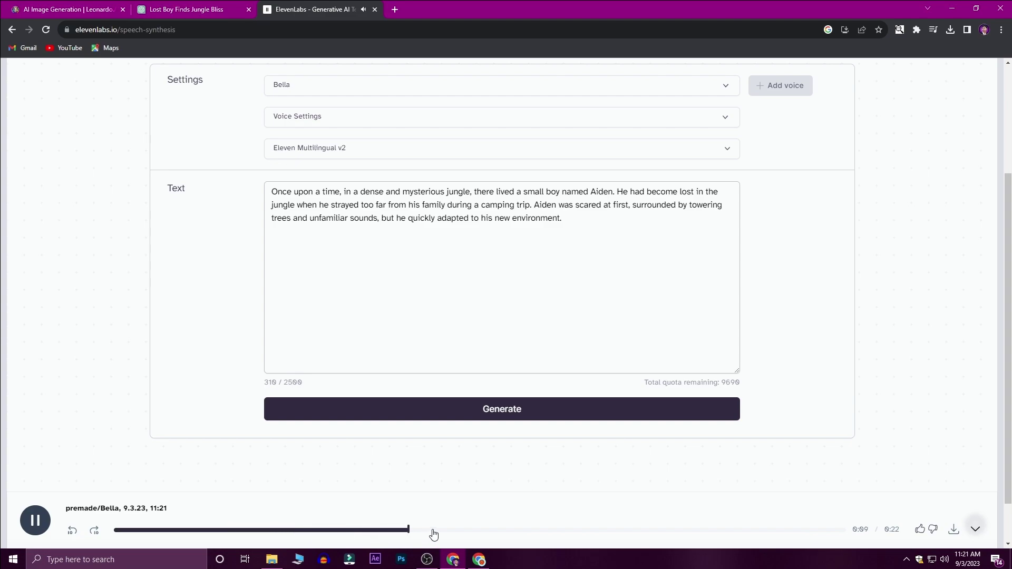
click(954, 533)
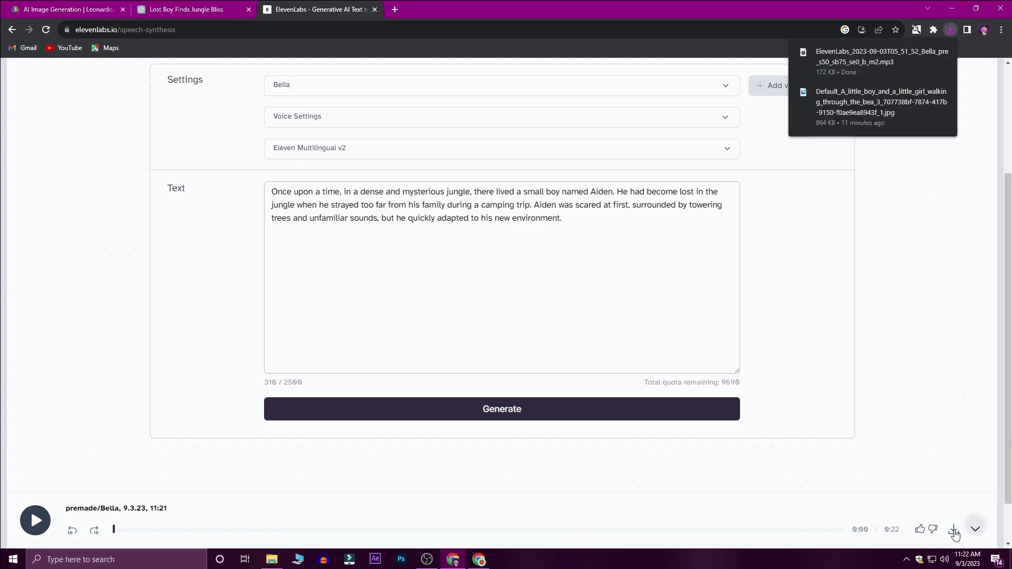
- Replace the English story paragraph in the speech text with its copied Tamil translation
drag(564, 270, 255, 243)
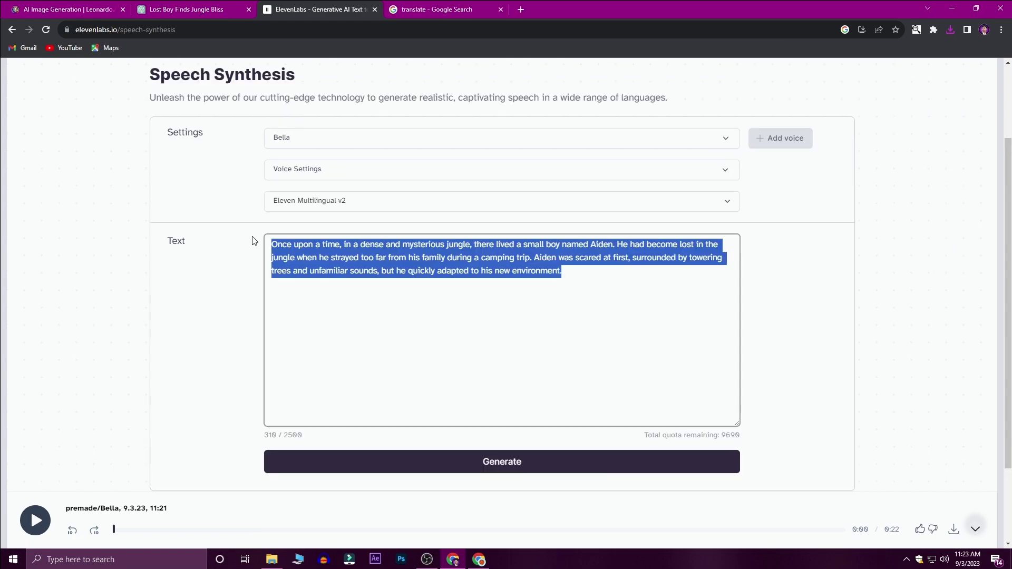
key(ctrl+v)
scroll(584, 331, up, 1)
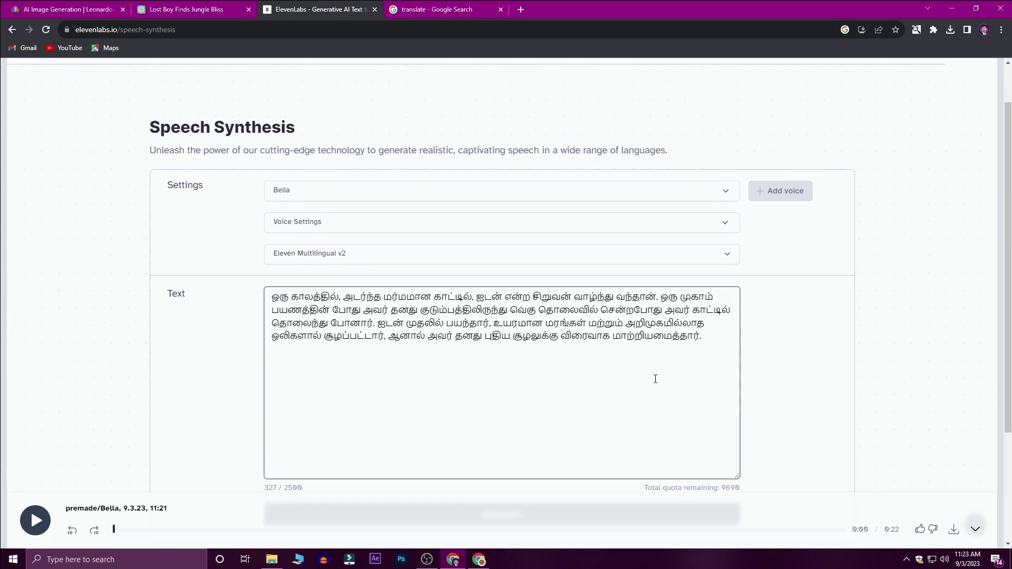
scroll(707, 379, down, 1)
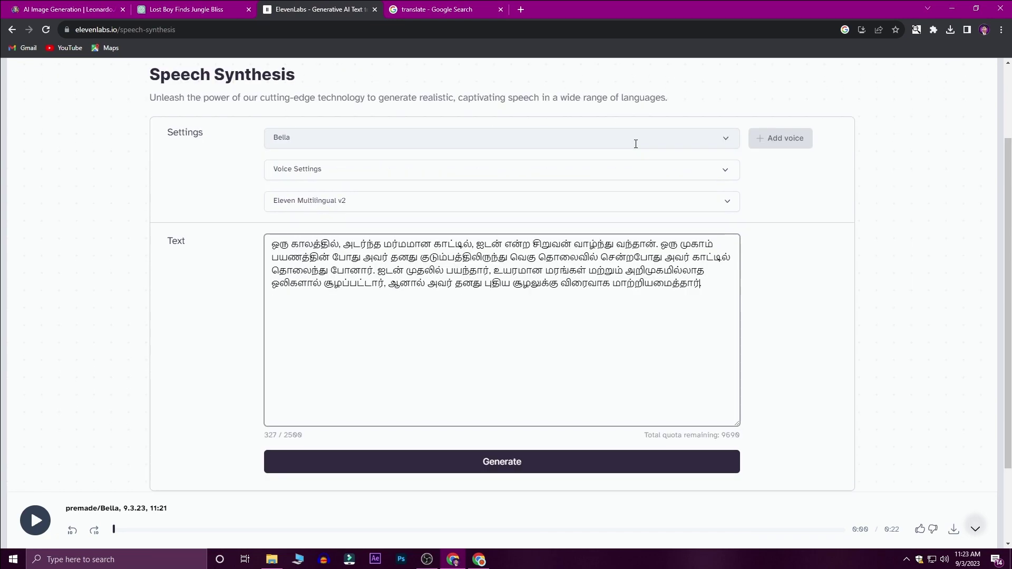
- Switch the voice to Domi, keep the Eleven Multilingual v2 model and generate the Tamil speech
click(636, 144)
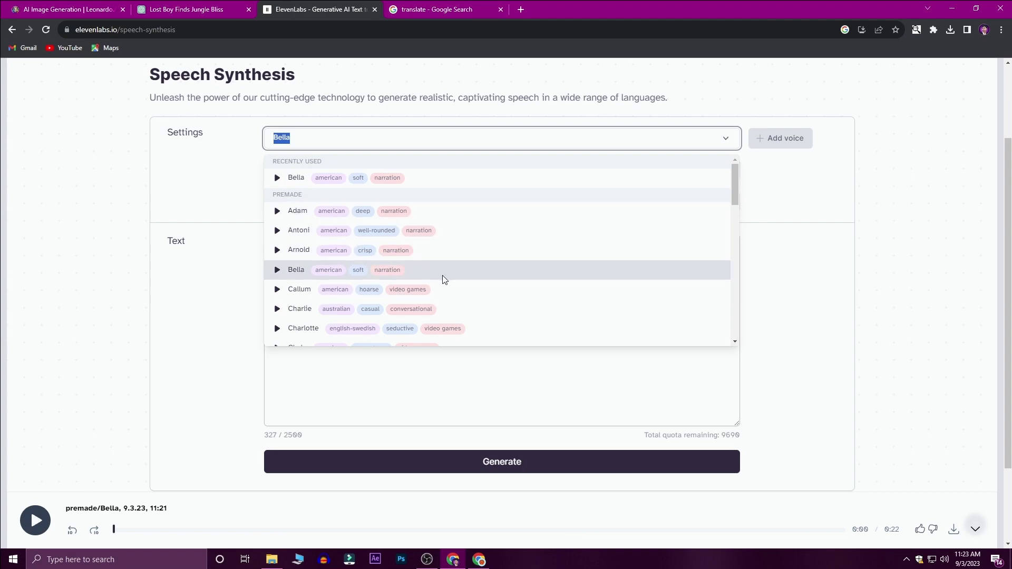
scroll(443, 280, down, 2)
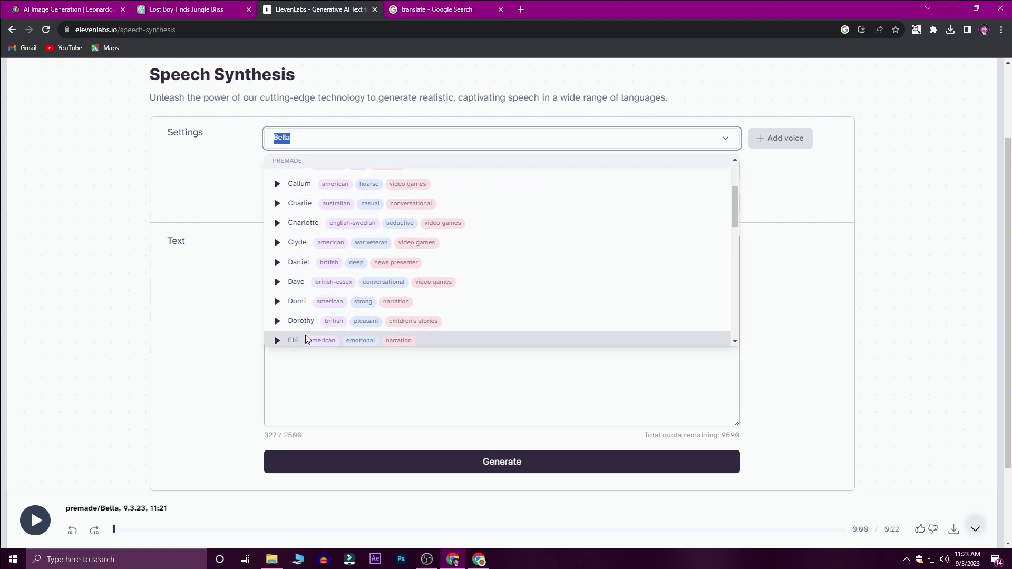
click(308, 300)
click(315, 198)
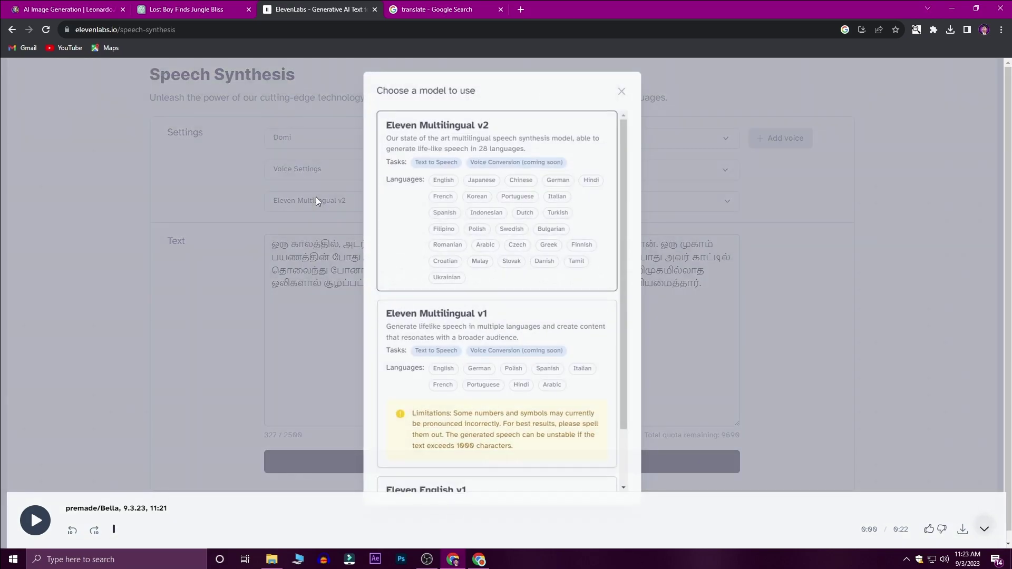
click(571, 260)
click(505, 474)
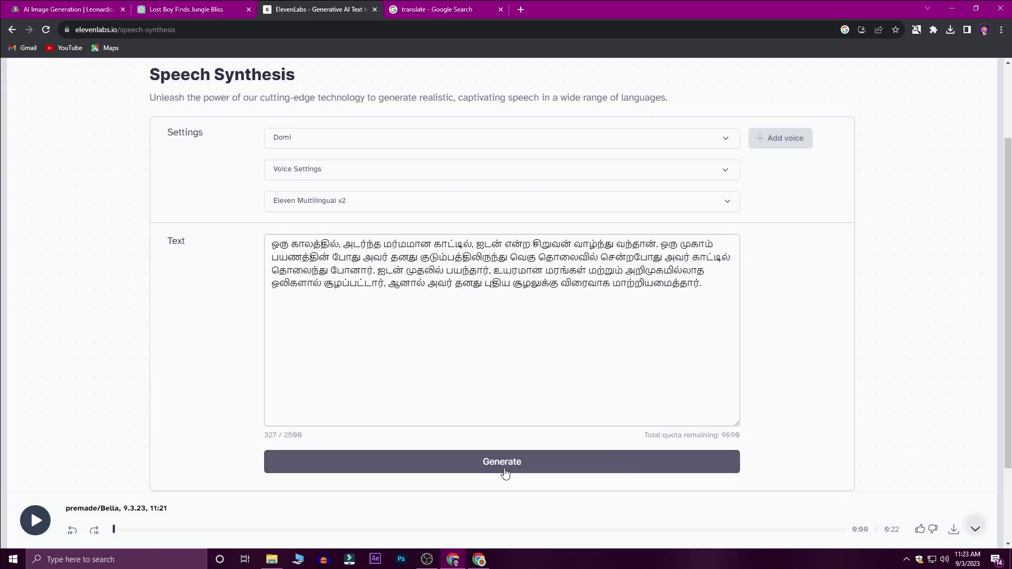
click(505, 473)
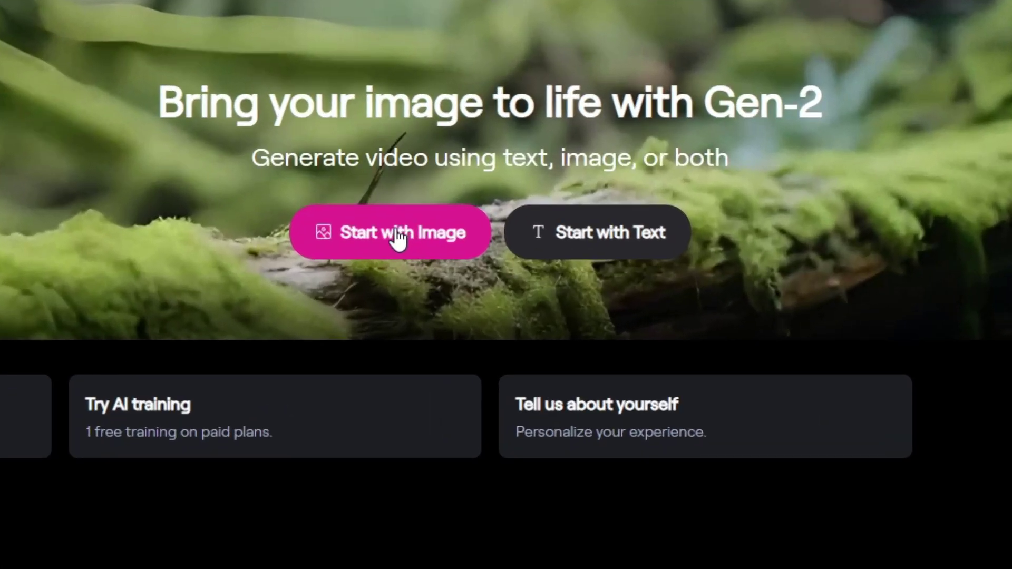
- In Runway, start a Gen-2 video from an image, skip the introduction tips and set the motion intensity to 10
click(531, 252)
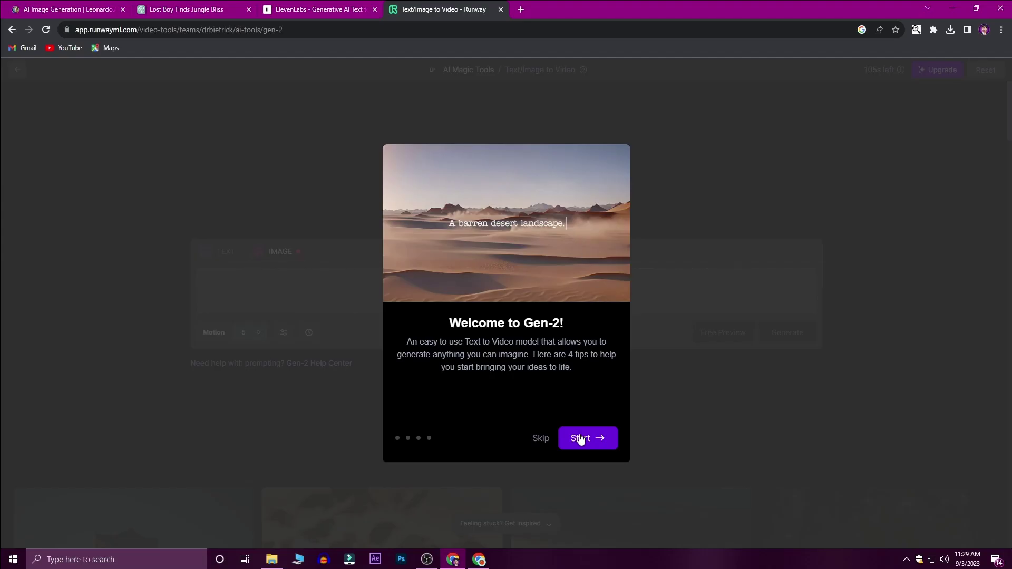
click(546, 438)
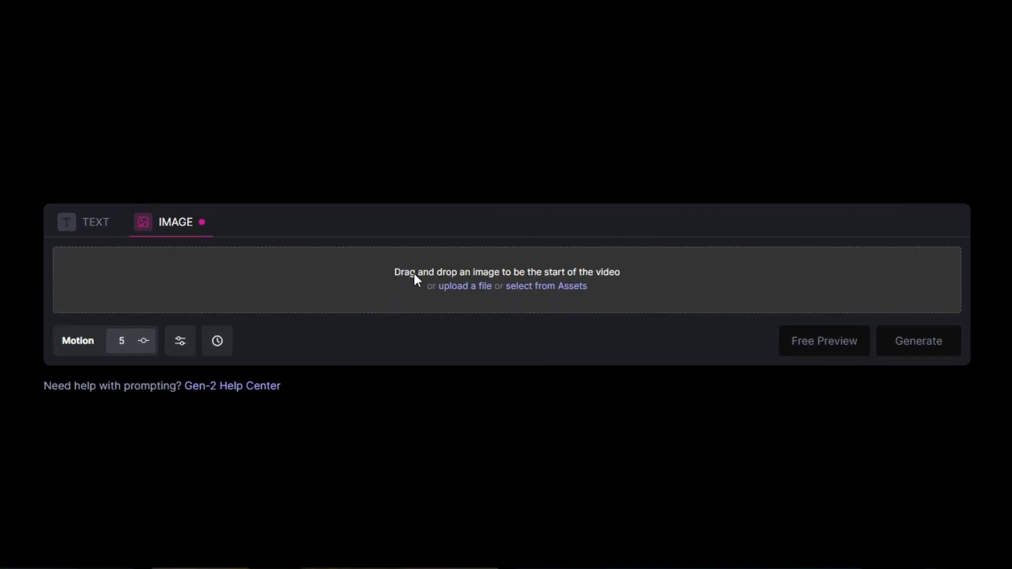
click(145, 349)
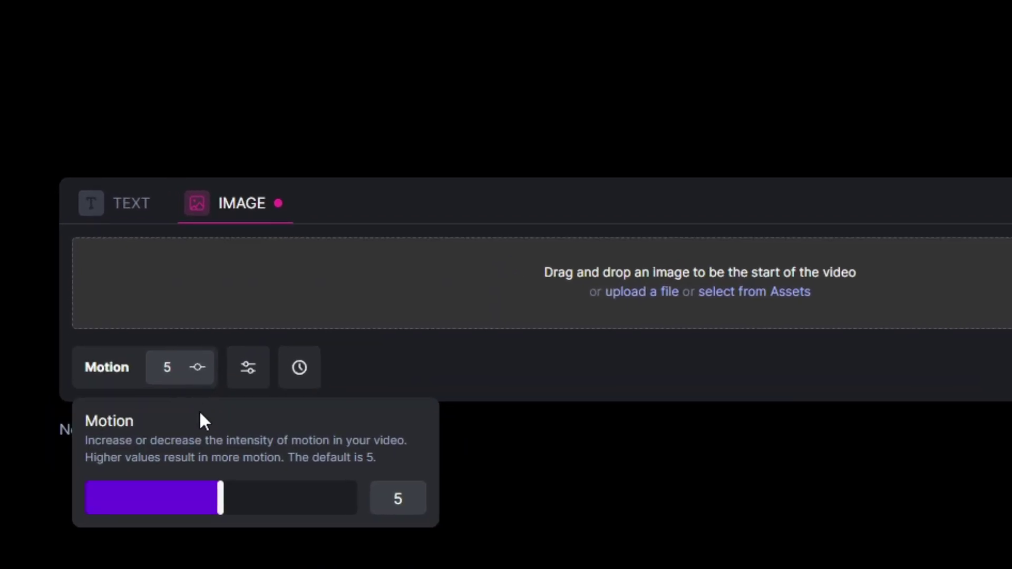
drag(210, 489, 381, 481)
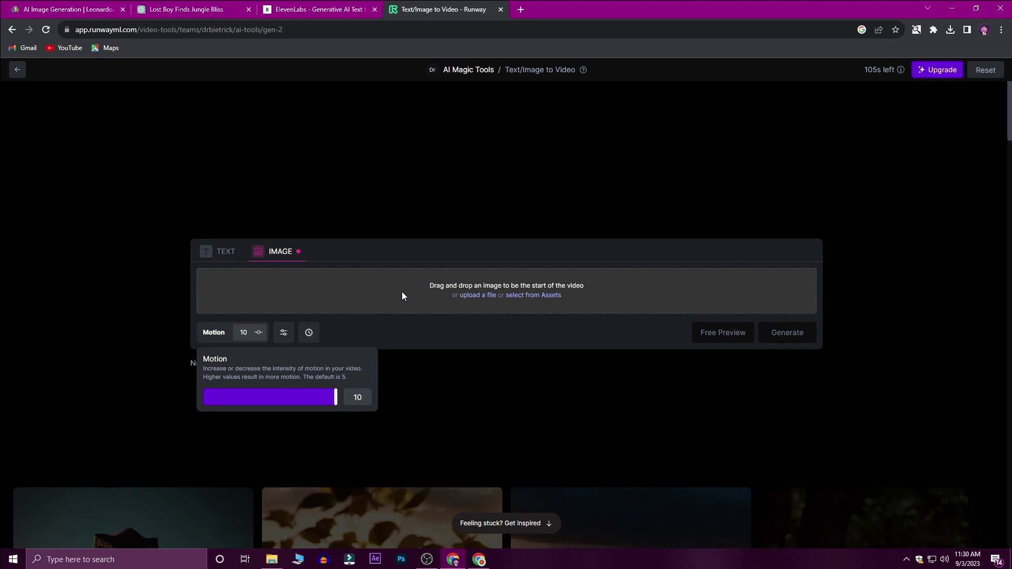
- Upload the "Default_Once_upon_a_time" jungle image from the Downloads folder and generate a video from it
click(402, 293)
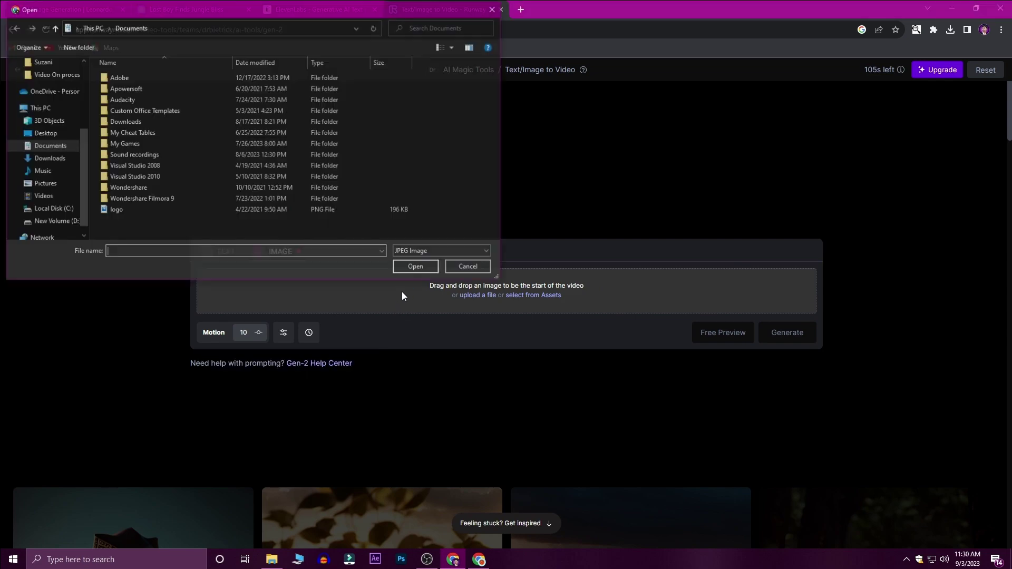
click(54, 160)
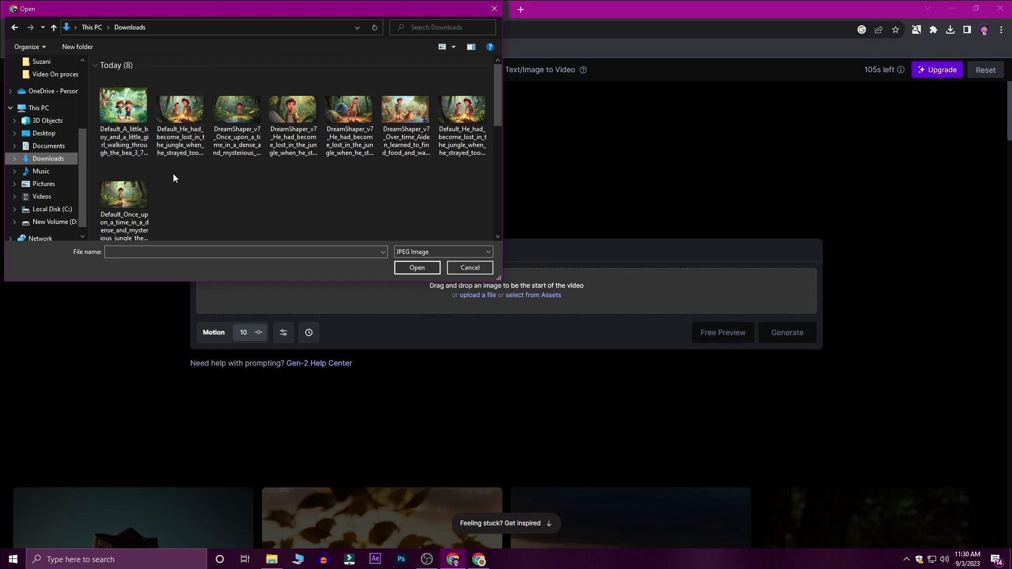
double_click(125, 207)
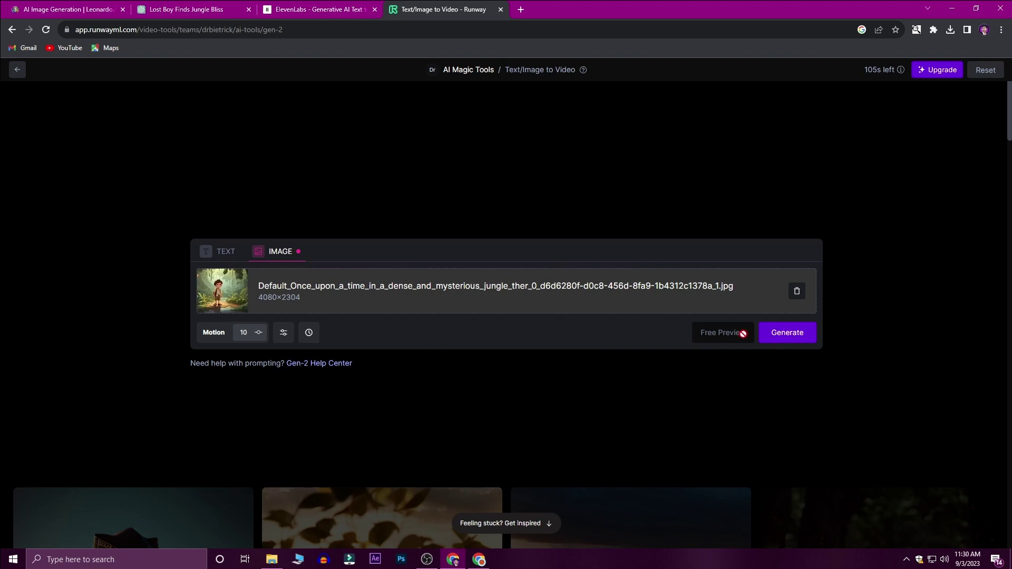
click(783, 339)
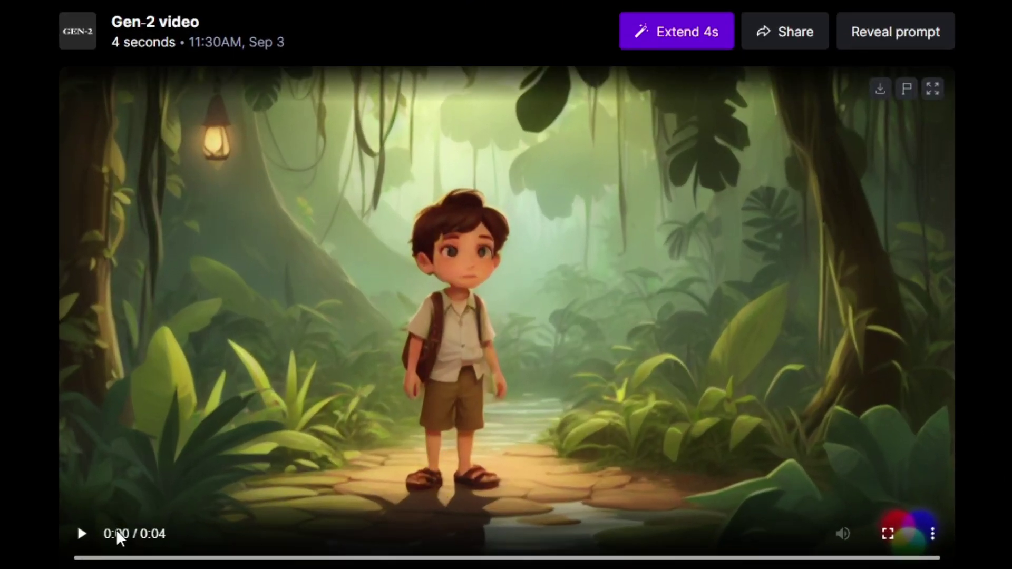
- Play and download the generated jungle clip, and generate another video from the "Default_He_had_become_lost" image with motion 4
click(83, 548)
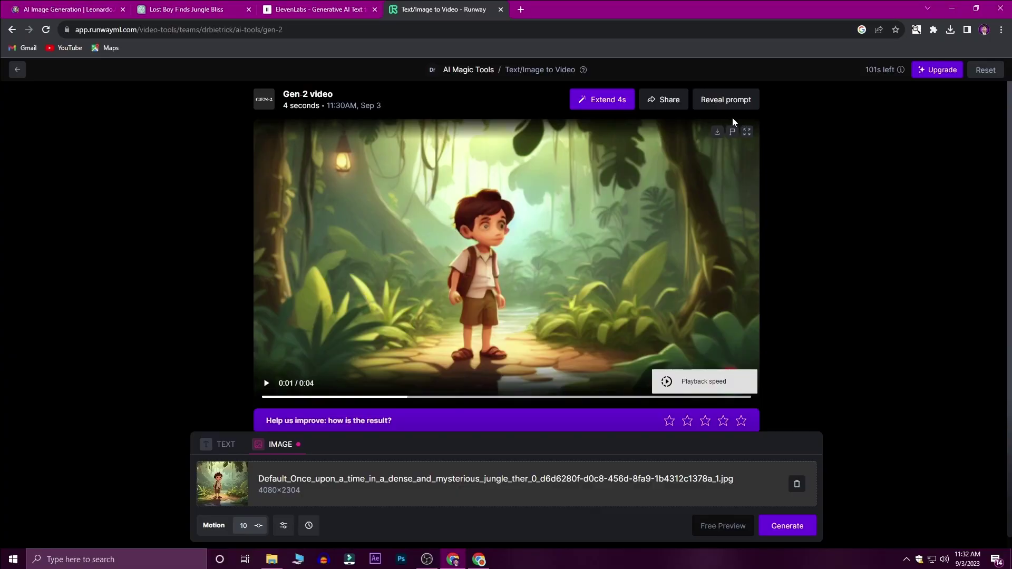
click(720, 133)
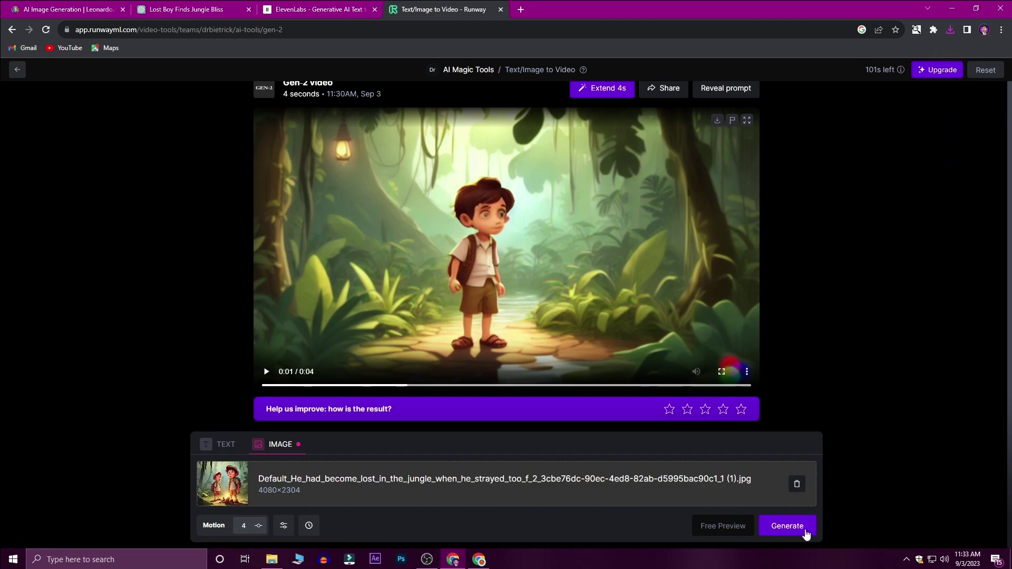
click(798, 530)
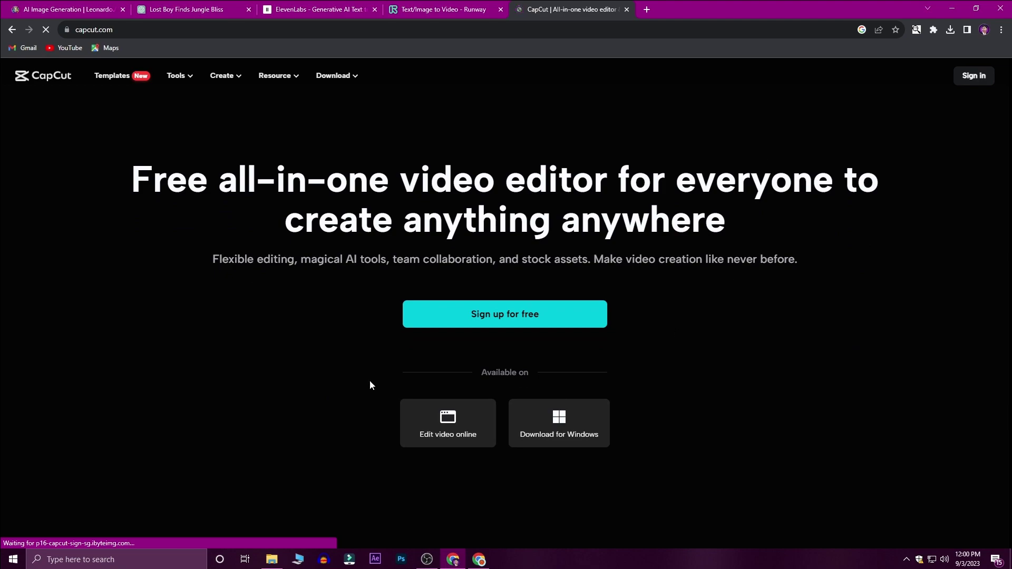
- Open CapCut's online video editor and upload the four Gen-2 clips and the Bella voice-over from the Downloads folder
click(457, 439)
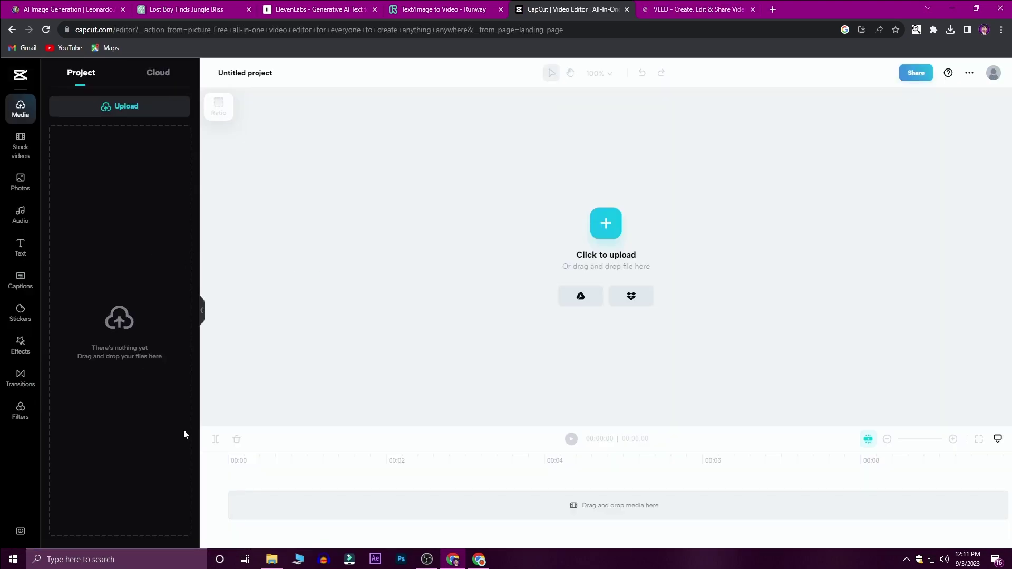
key(alt+Tab)
key(shift+Right)
key(shift+Right)
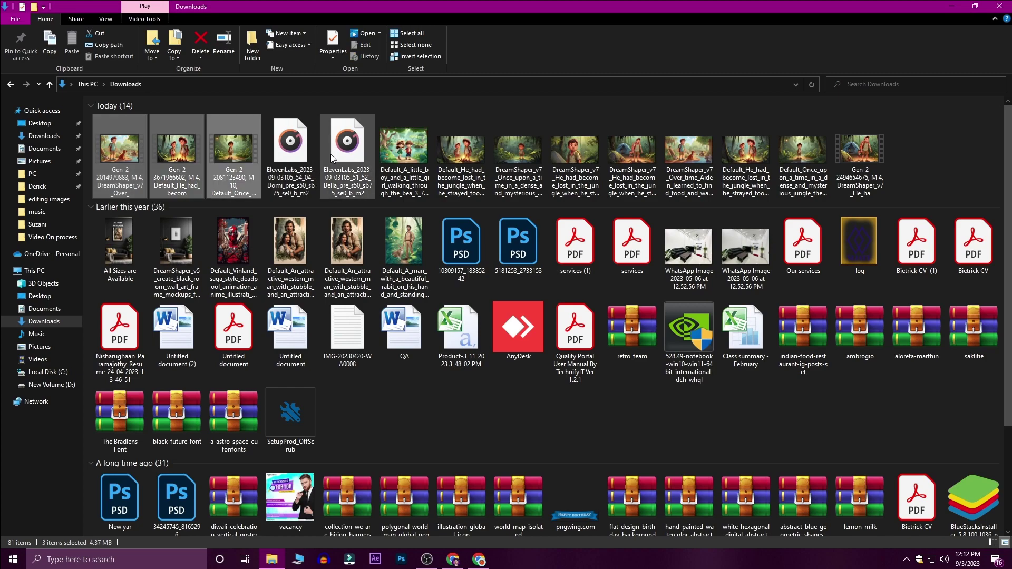
drag(436, 534, 141, 277)
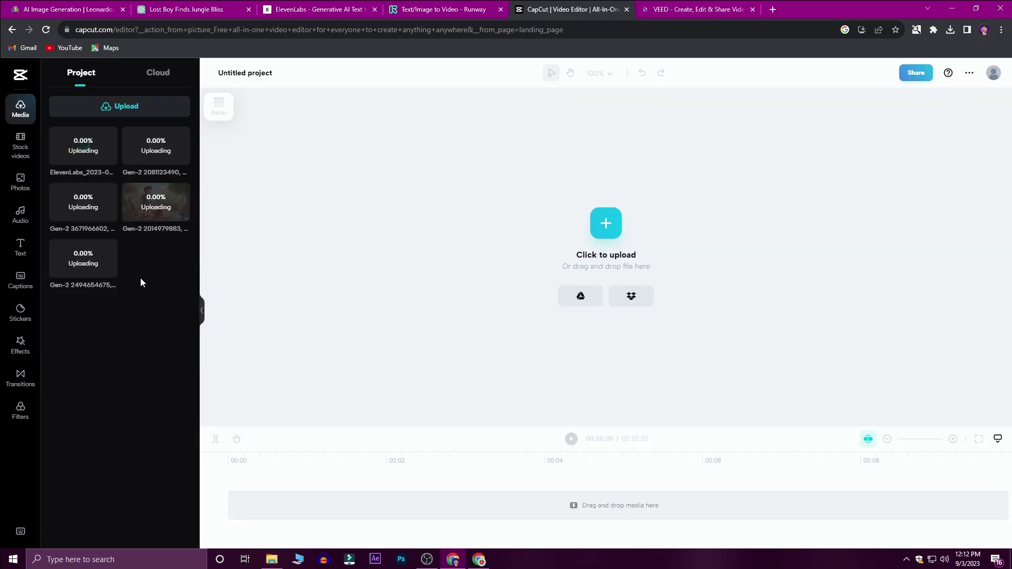
- Place the ElevenLabs voice-over at the start of the timeline
drag(83, 258, 242, 521)
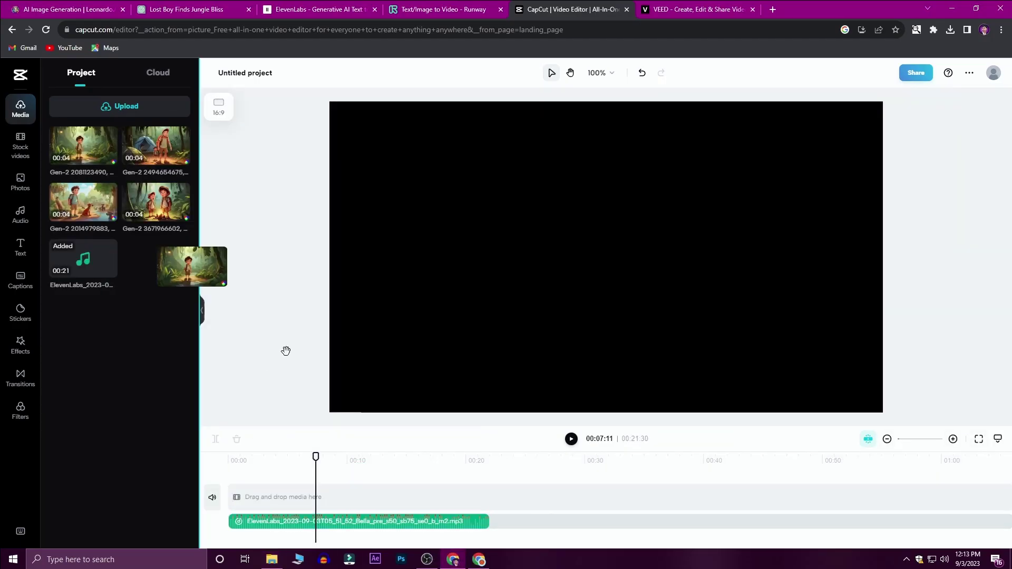
drag(286, 351, 247, 498)
drag(156, 202, 305, 497)
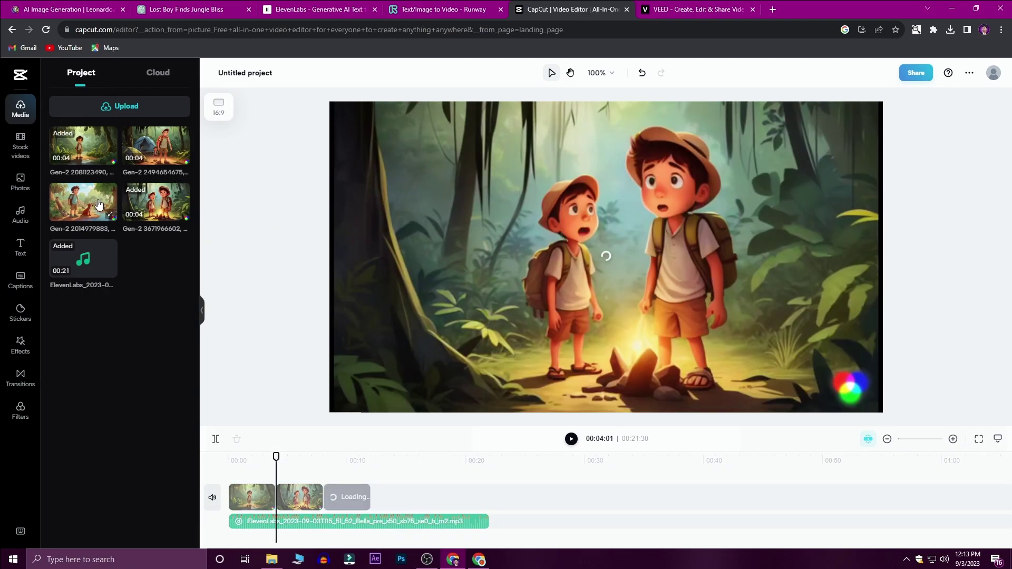
drag(99, 204, 397, 495)
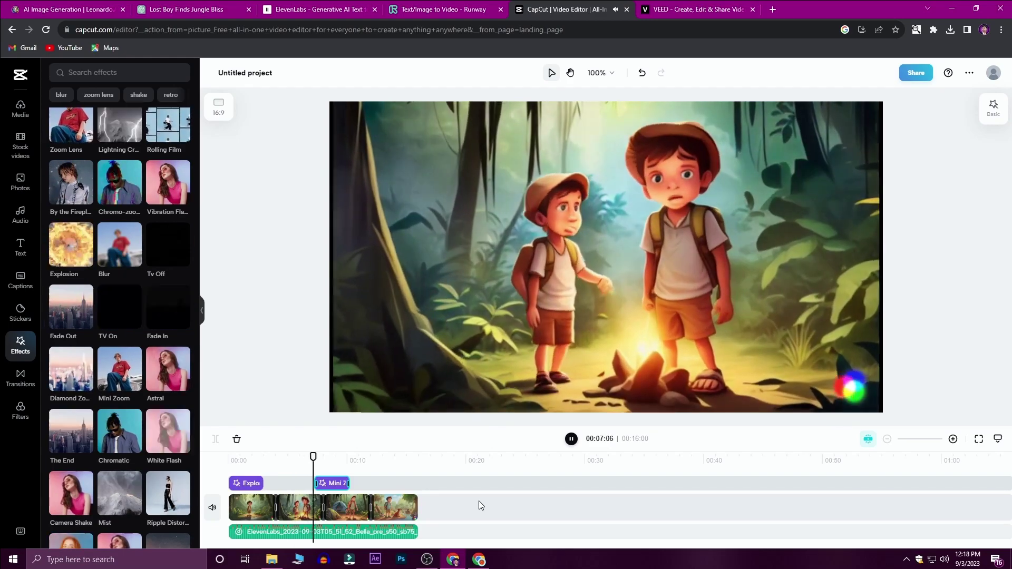
click(324, 486)
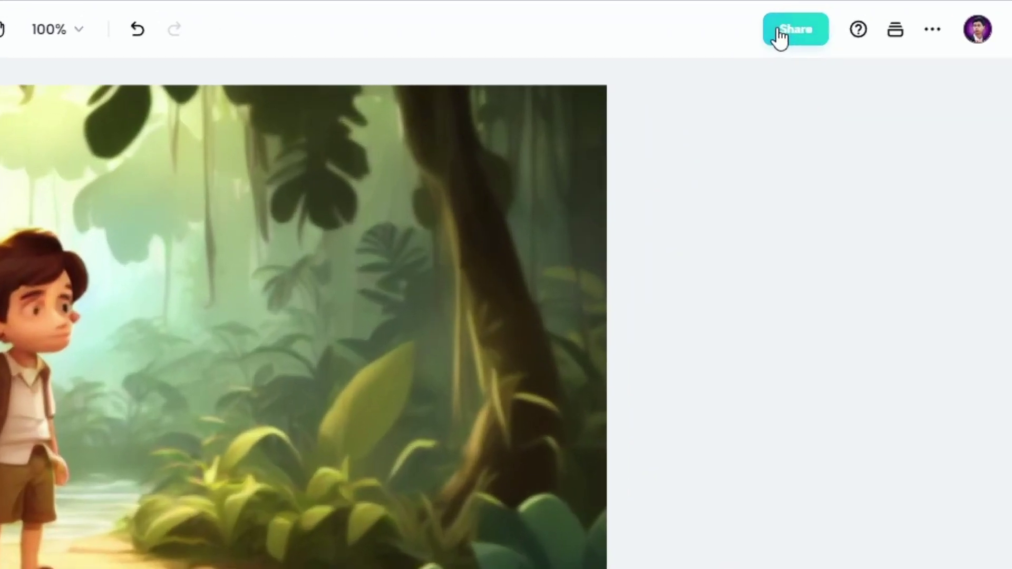
- Export the video for download at 720p with recommended quality and 30fps
click(910, 75)
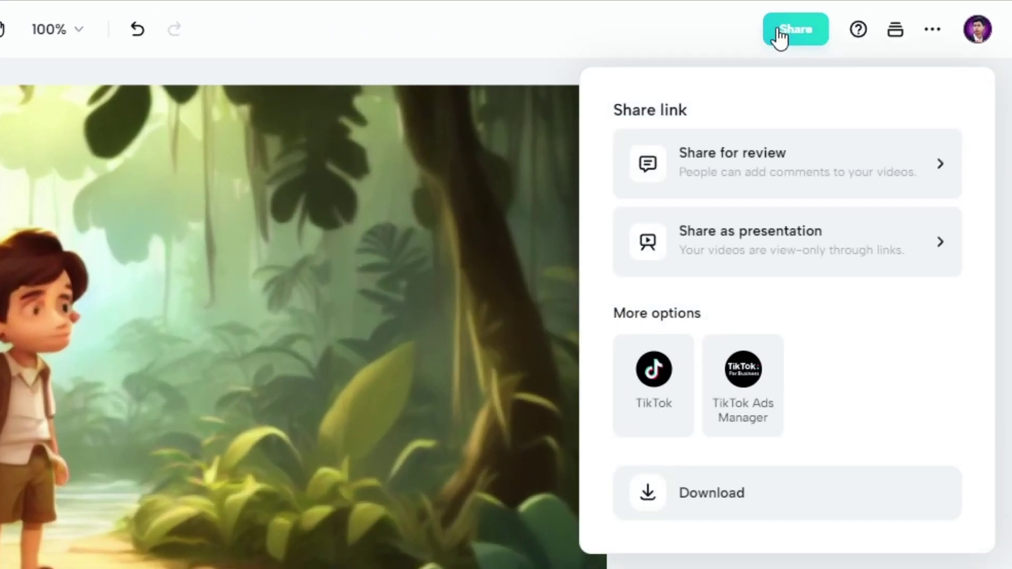
click(704, 500)
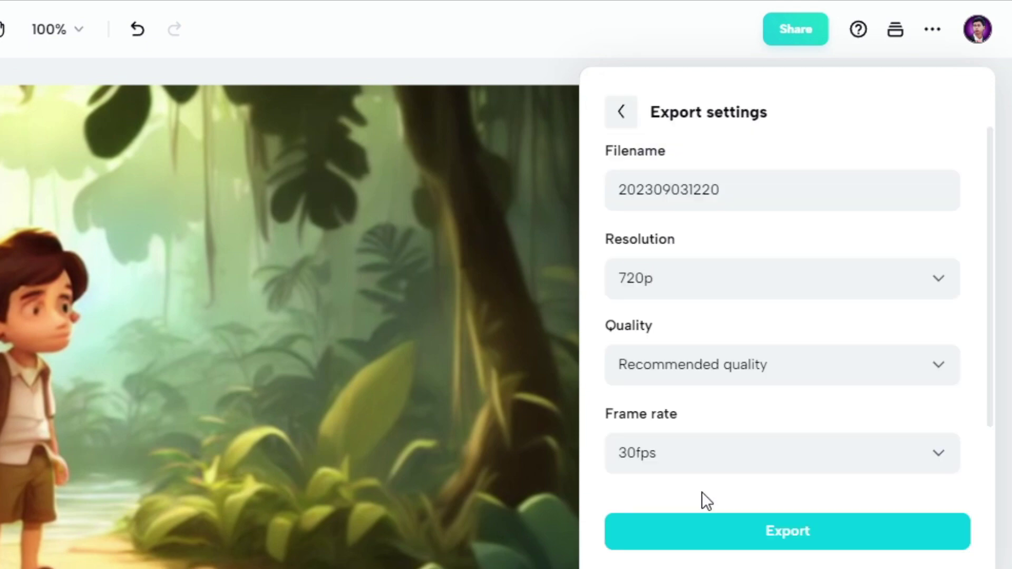
click(731, 280)
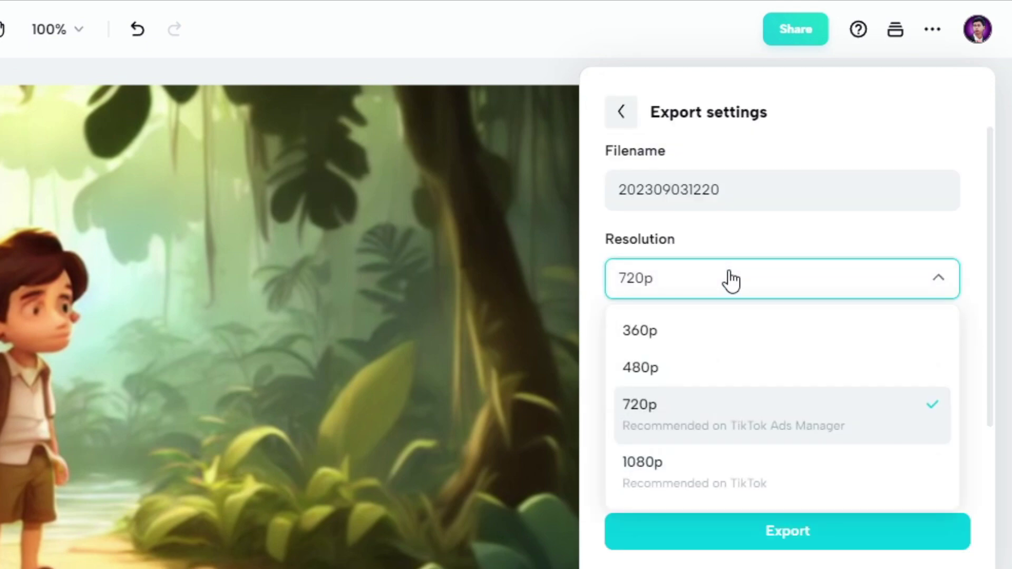
click(649, 430)
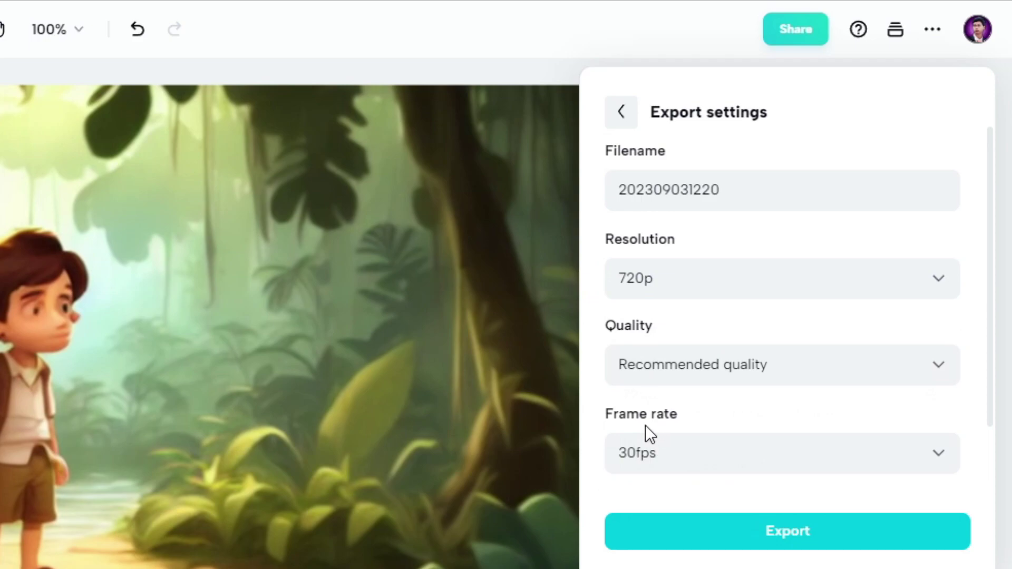
click(680, 534)
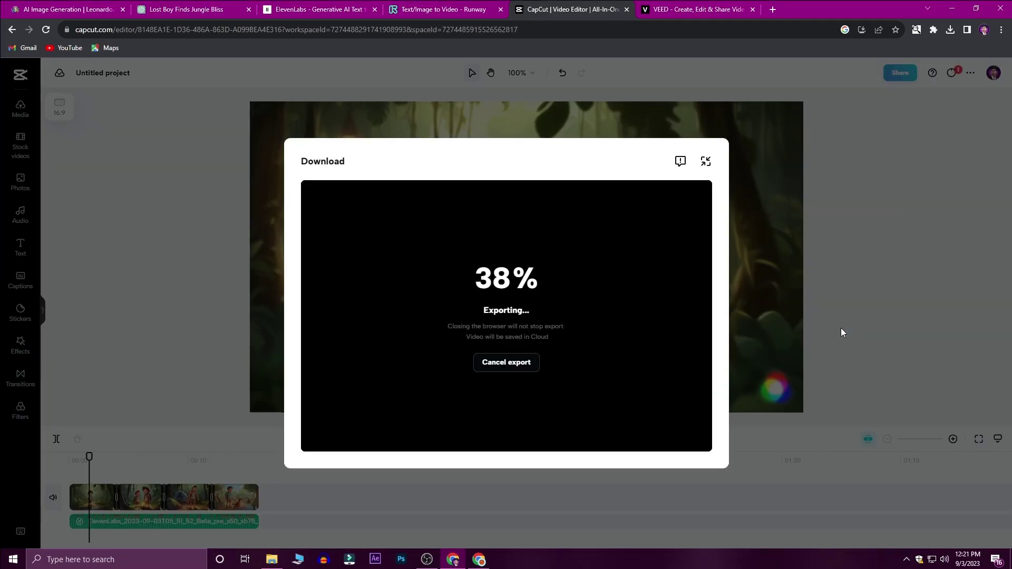